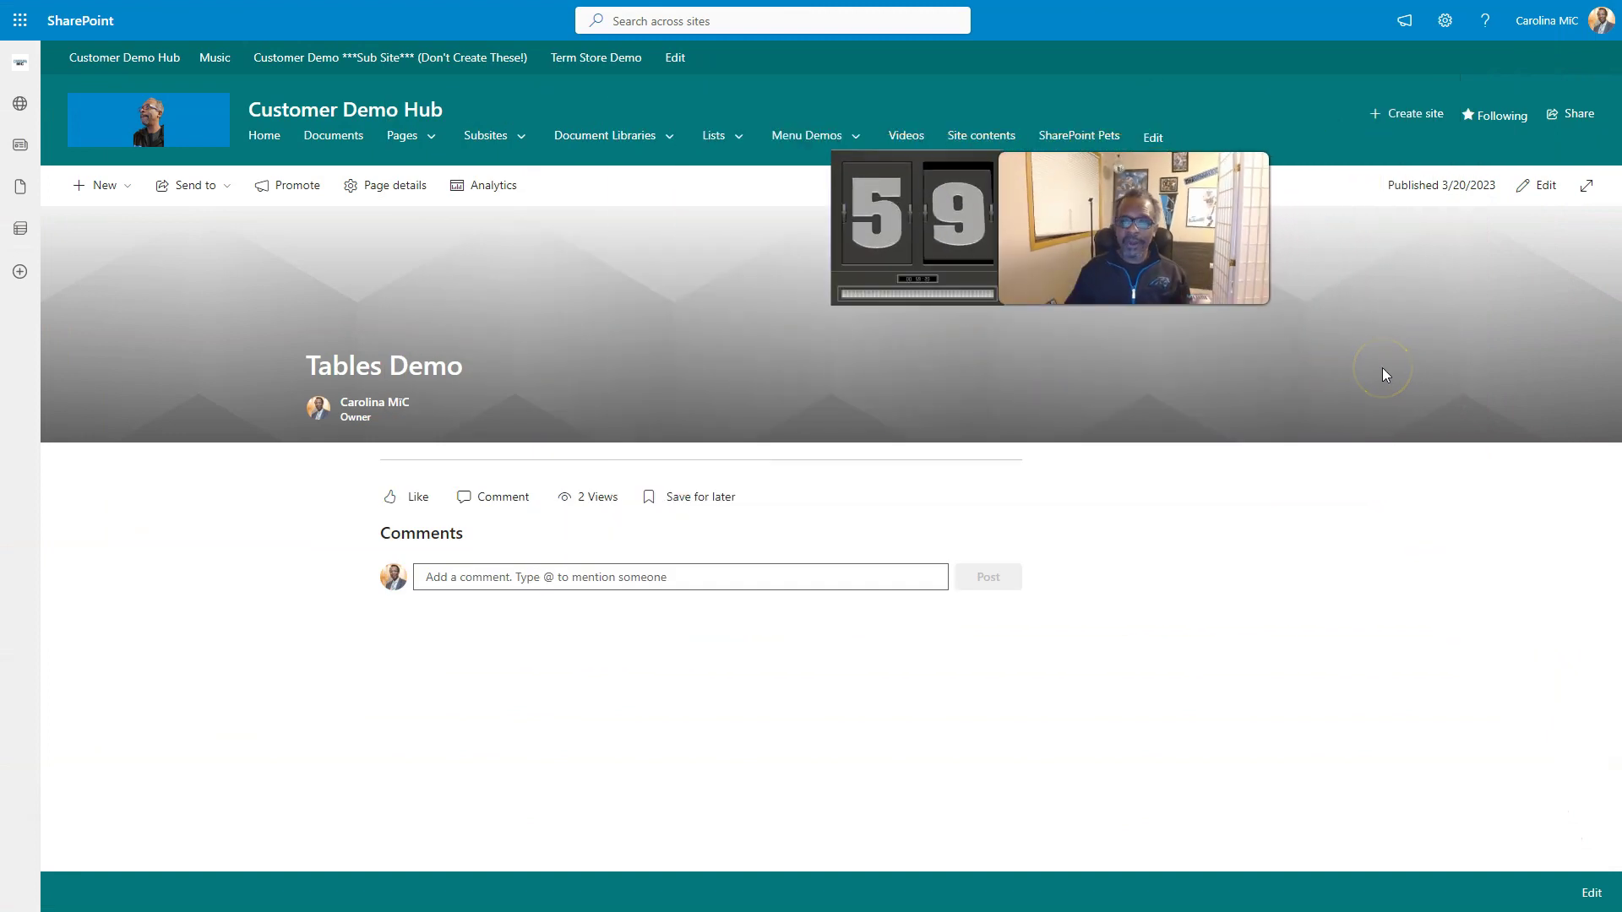
Put the Tables Demo page into edit mode and add a Text web part to the section.
click(1531, 186)
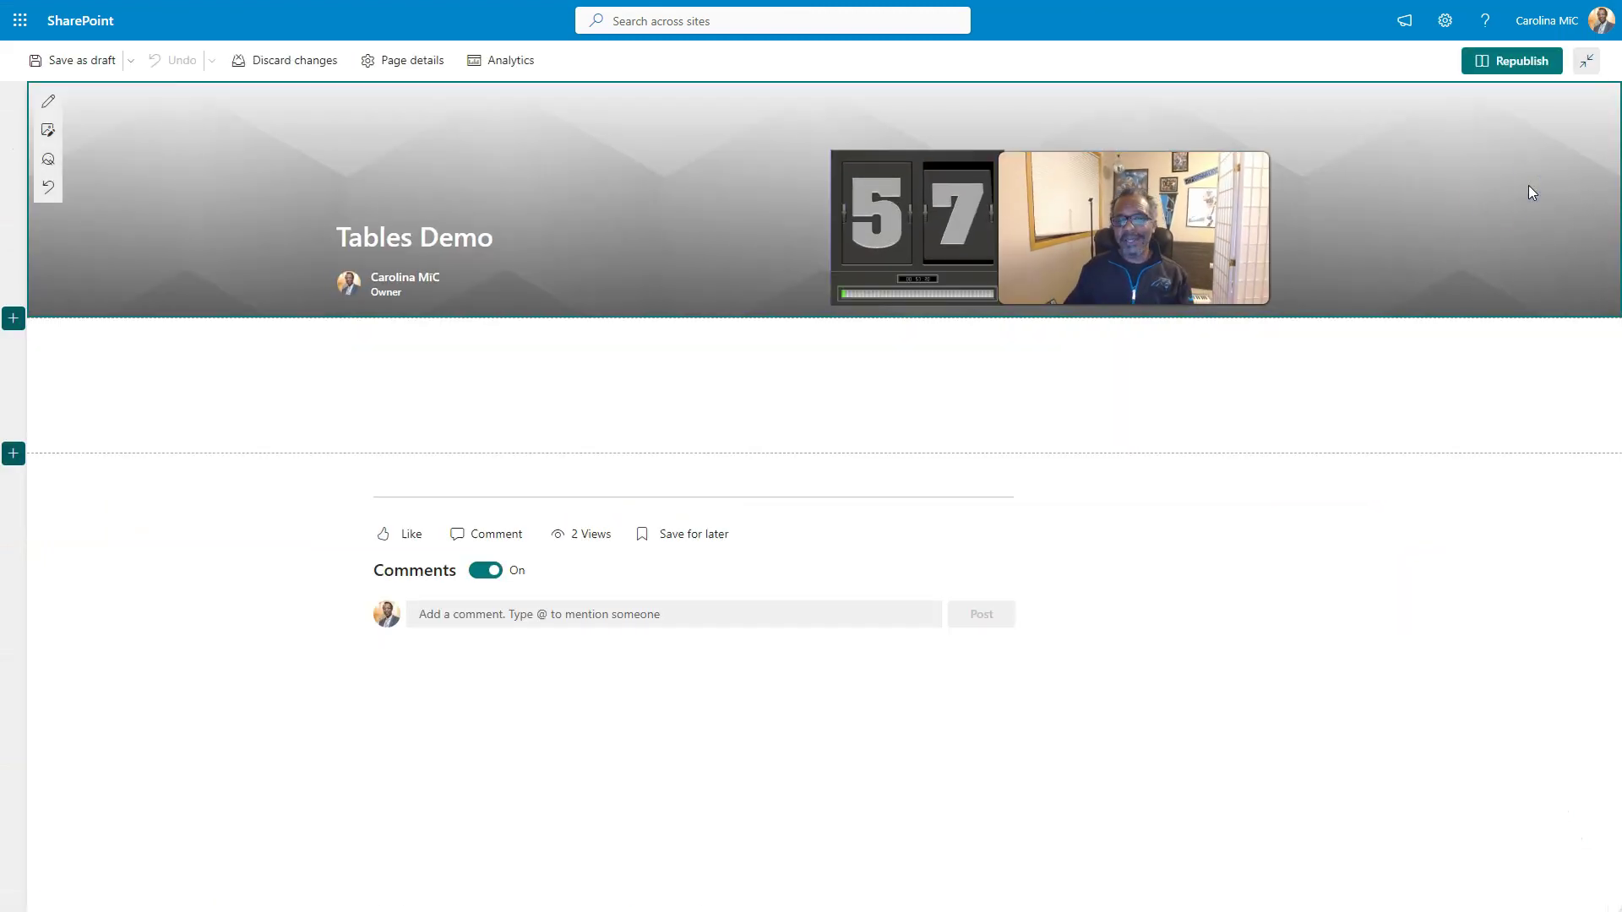
click(824, 331)
scroll(675, 625, down, 2)
click(660, 623)
Insert an empty 3x3 table into the new text box.
click(630, 376)
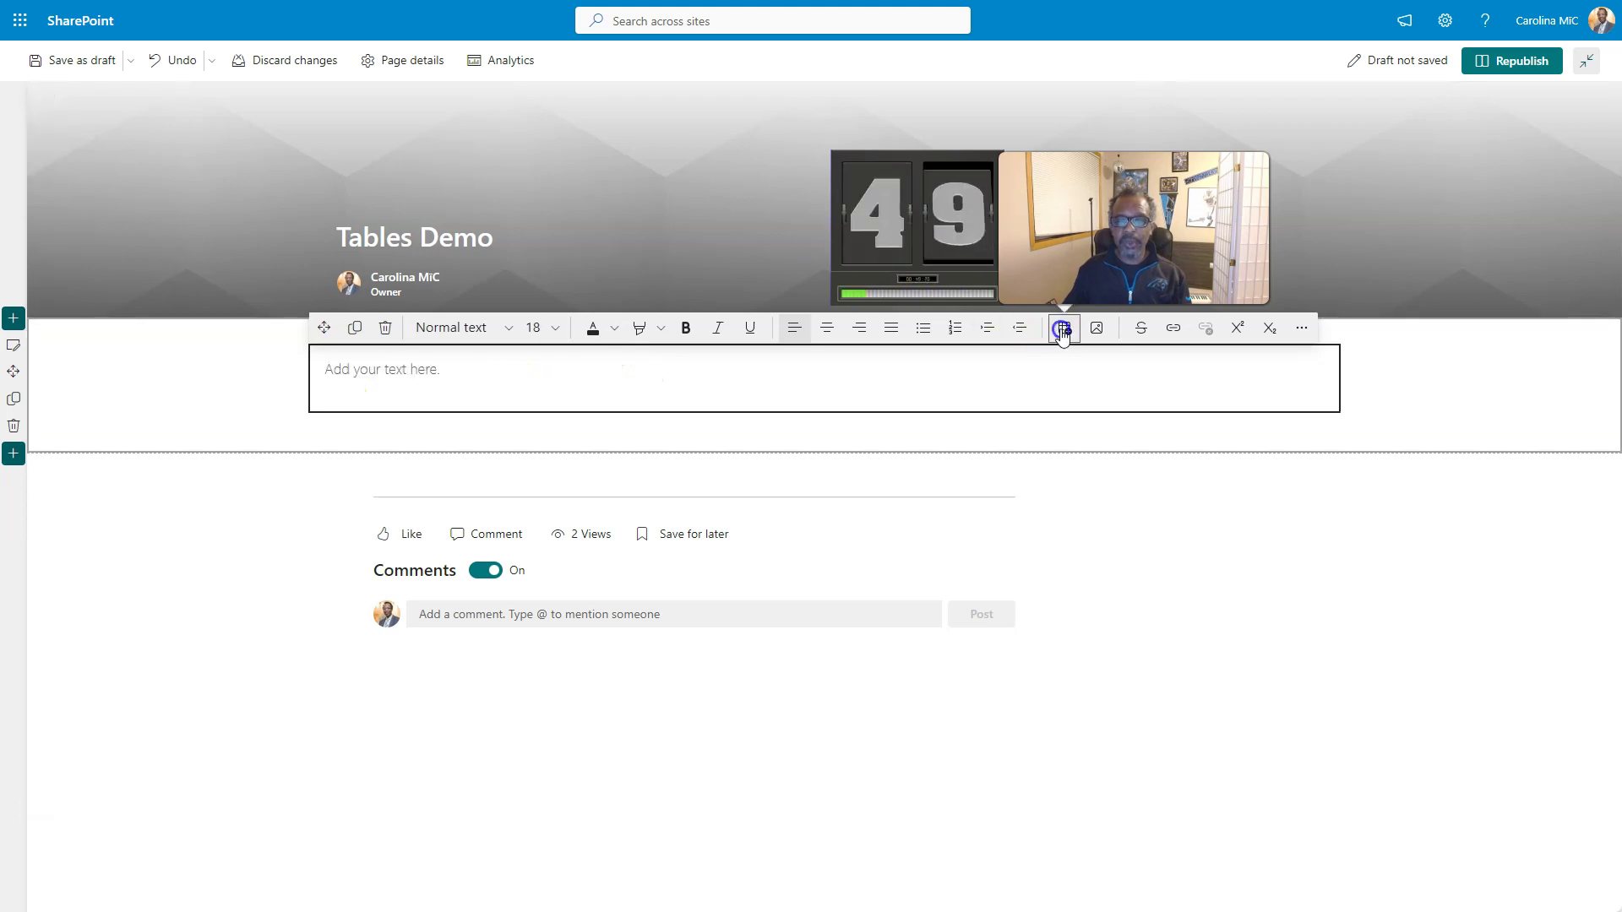
click(1064, 327)
click(402, 426)
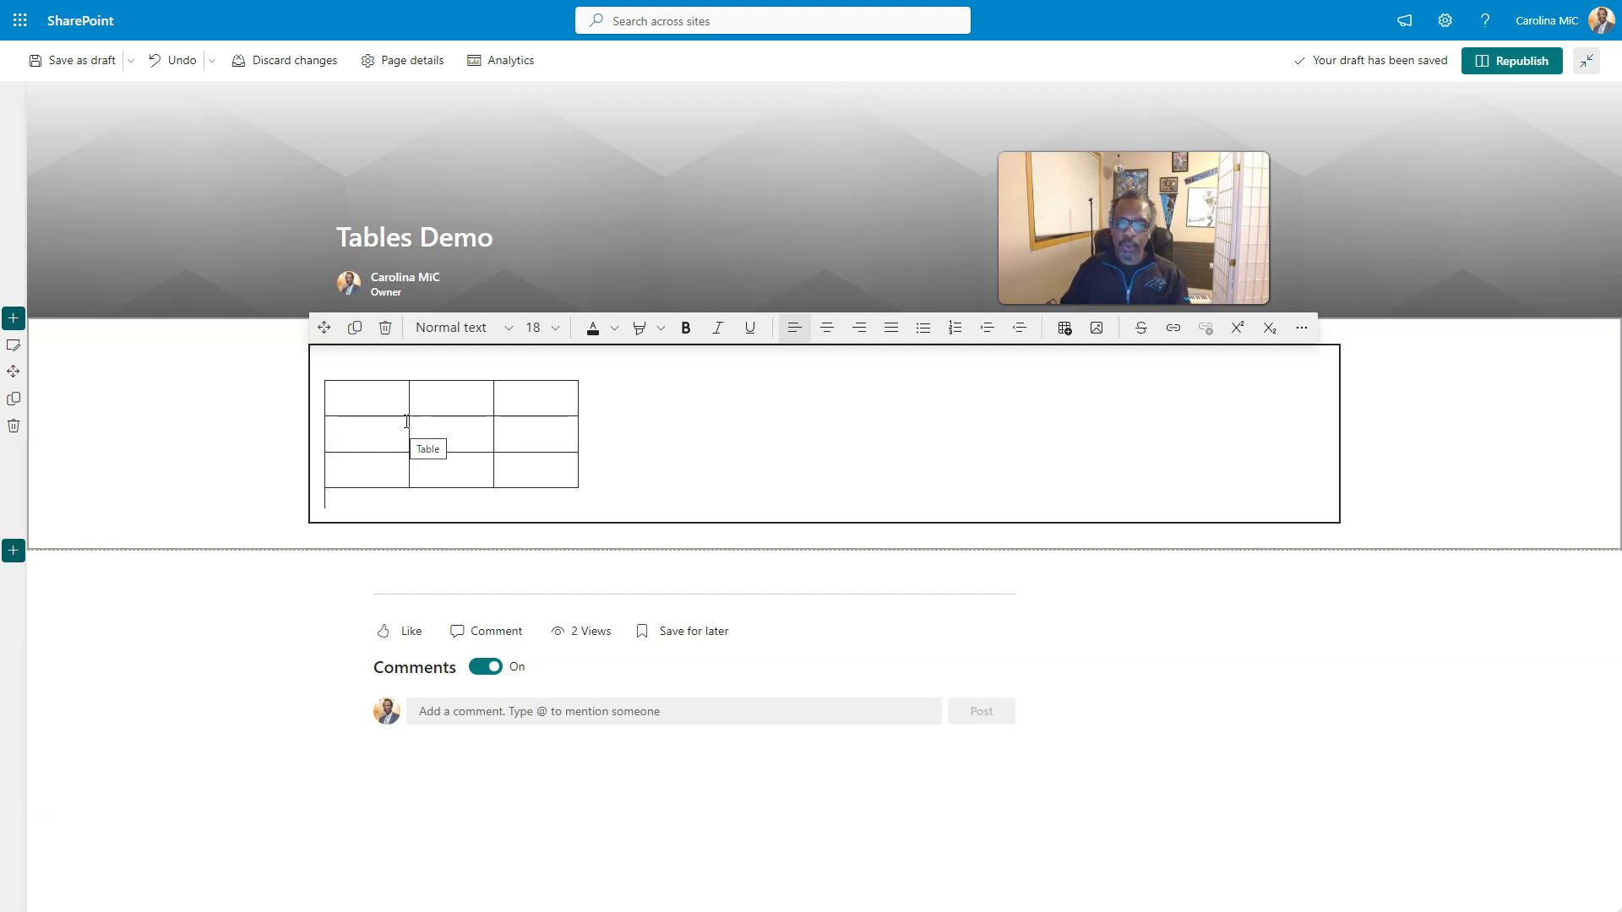
click(363, 392)
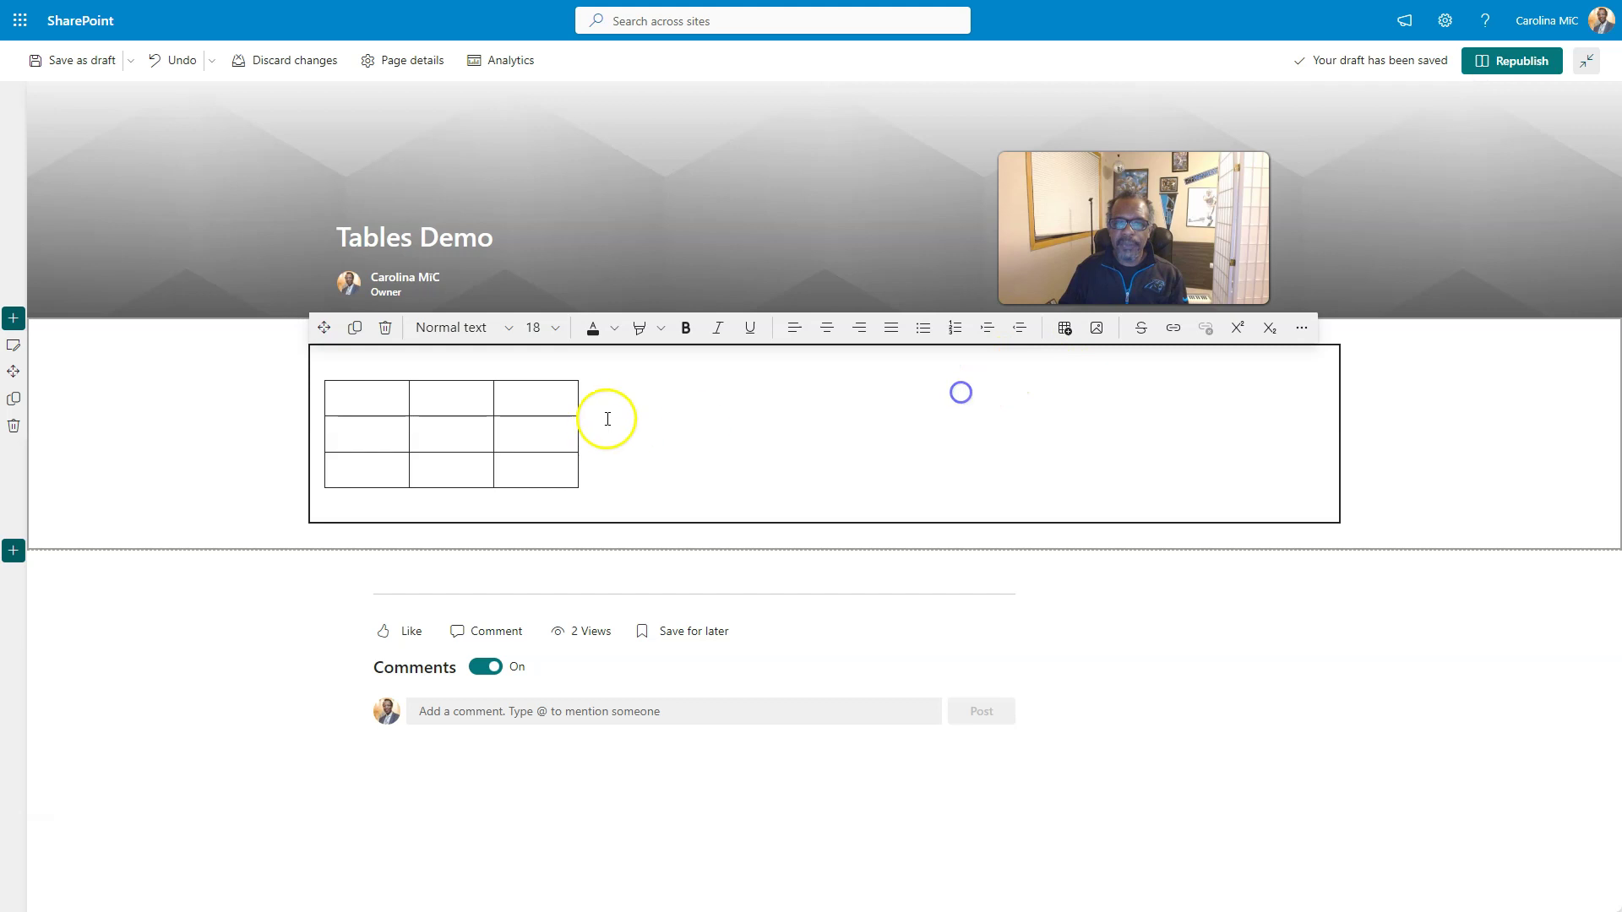
Delete the Text web part holding the table and add a new empty Text web part.
key(Delete)
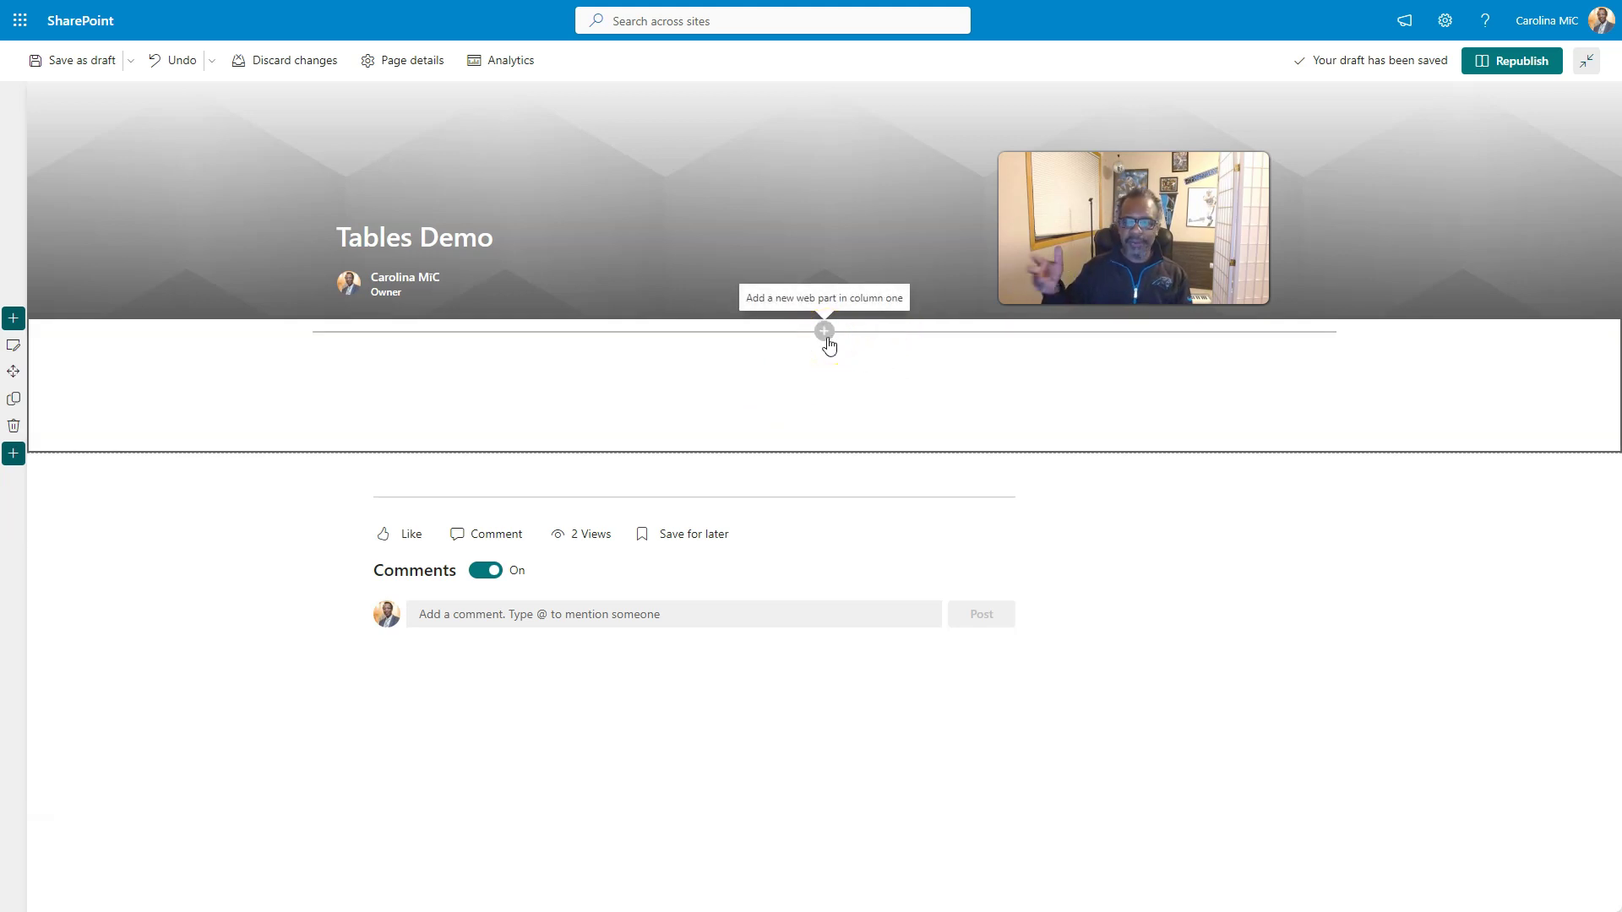
click(825, 332)
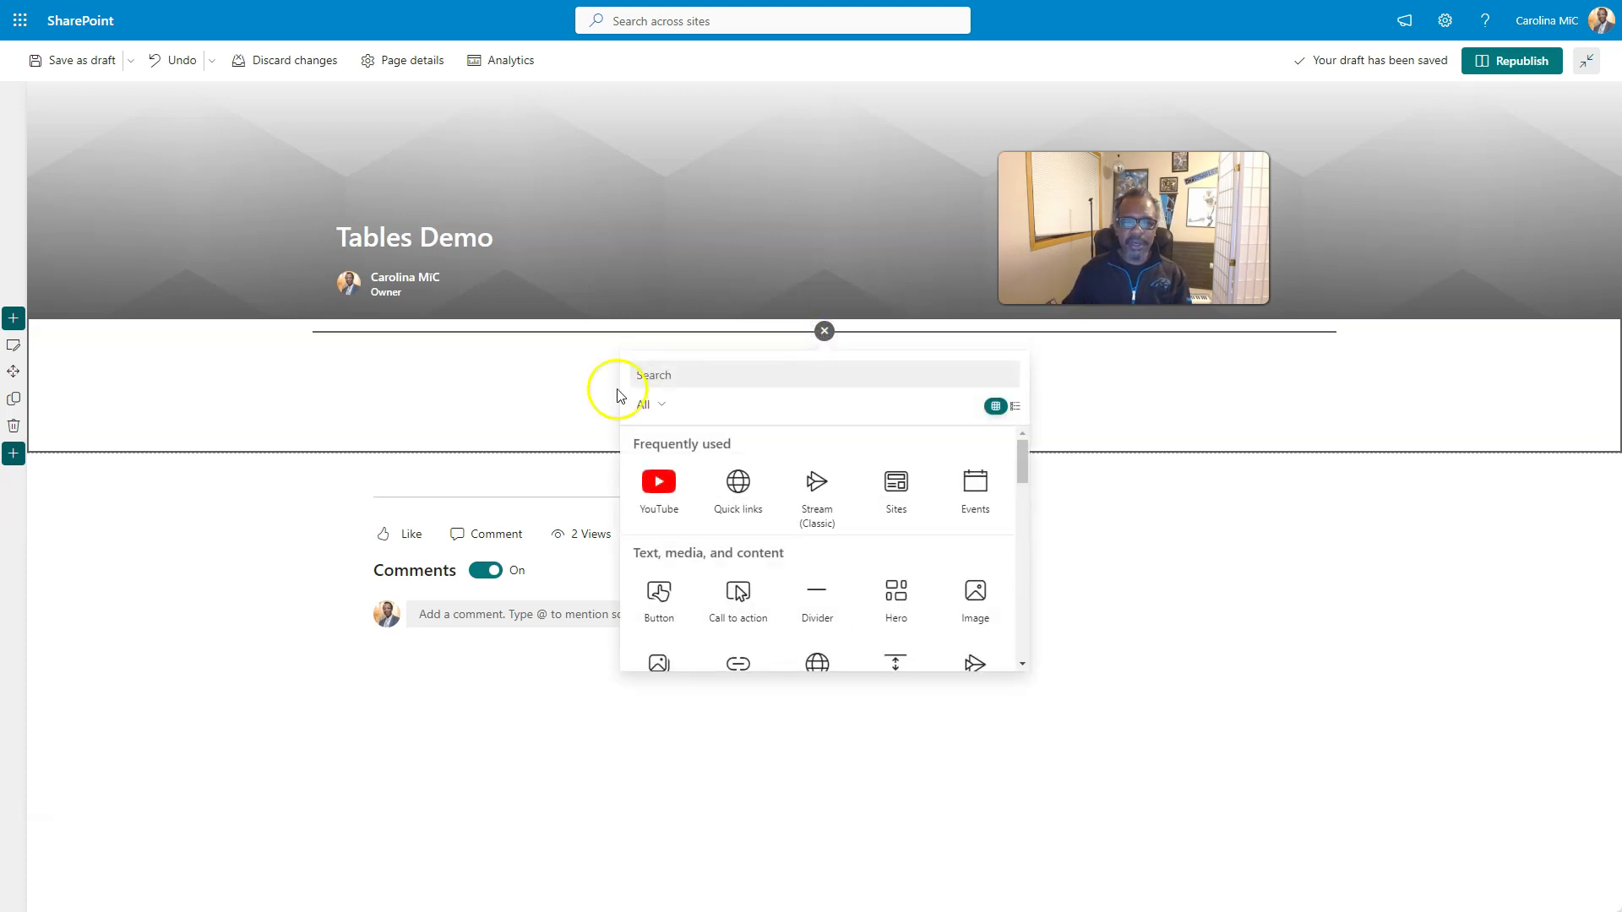
scroll(671, 554, down, 2)
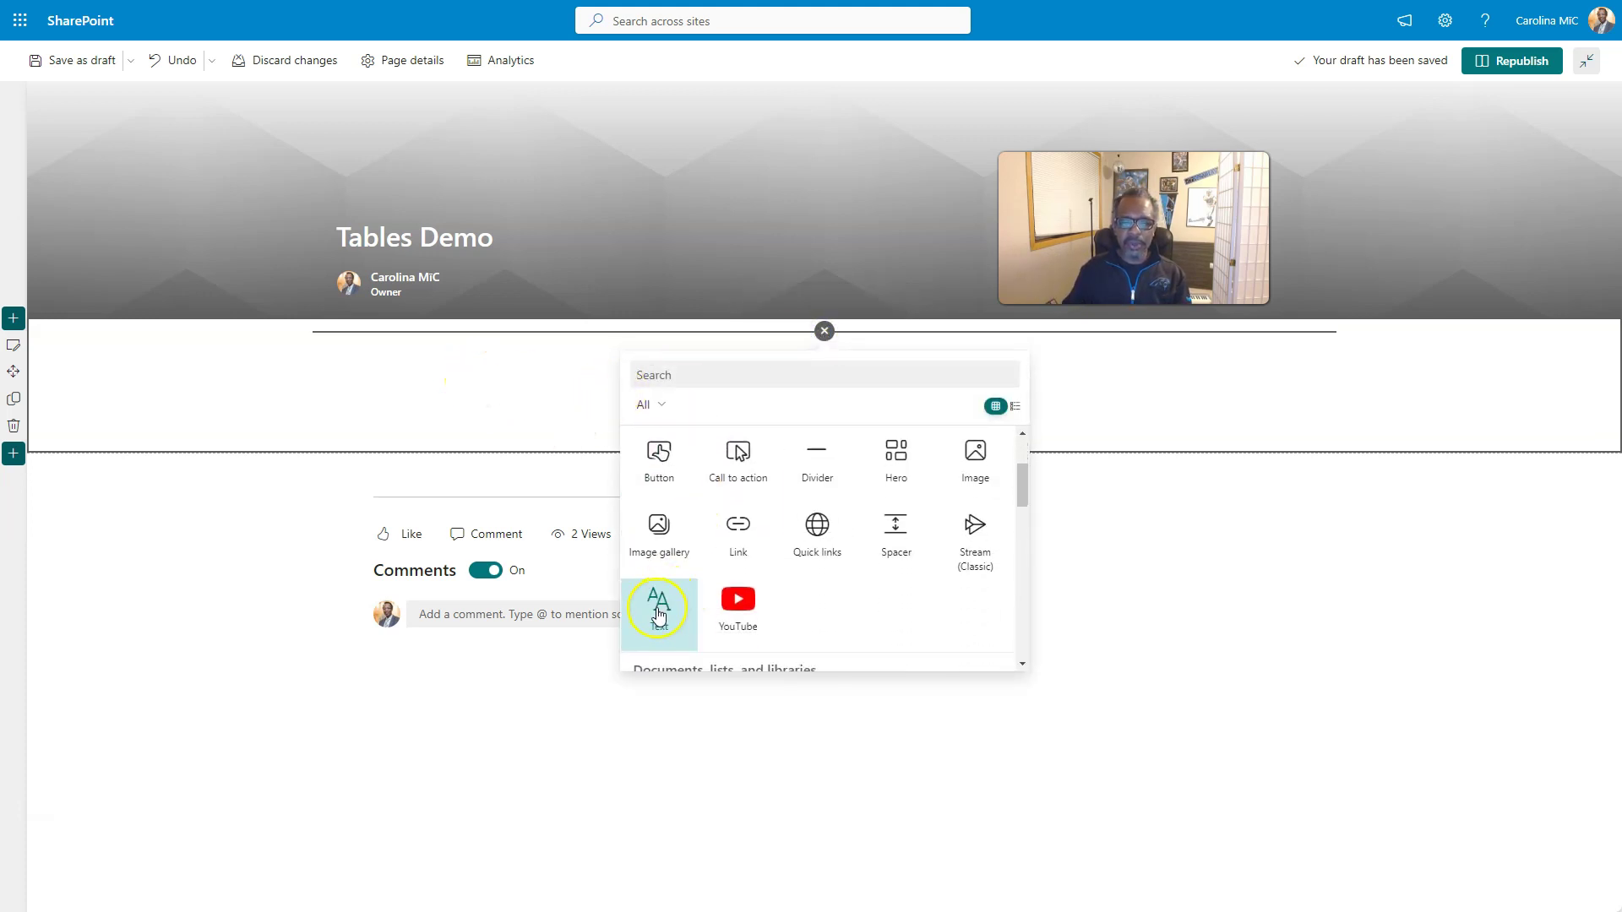
click(657, 608)
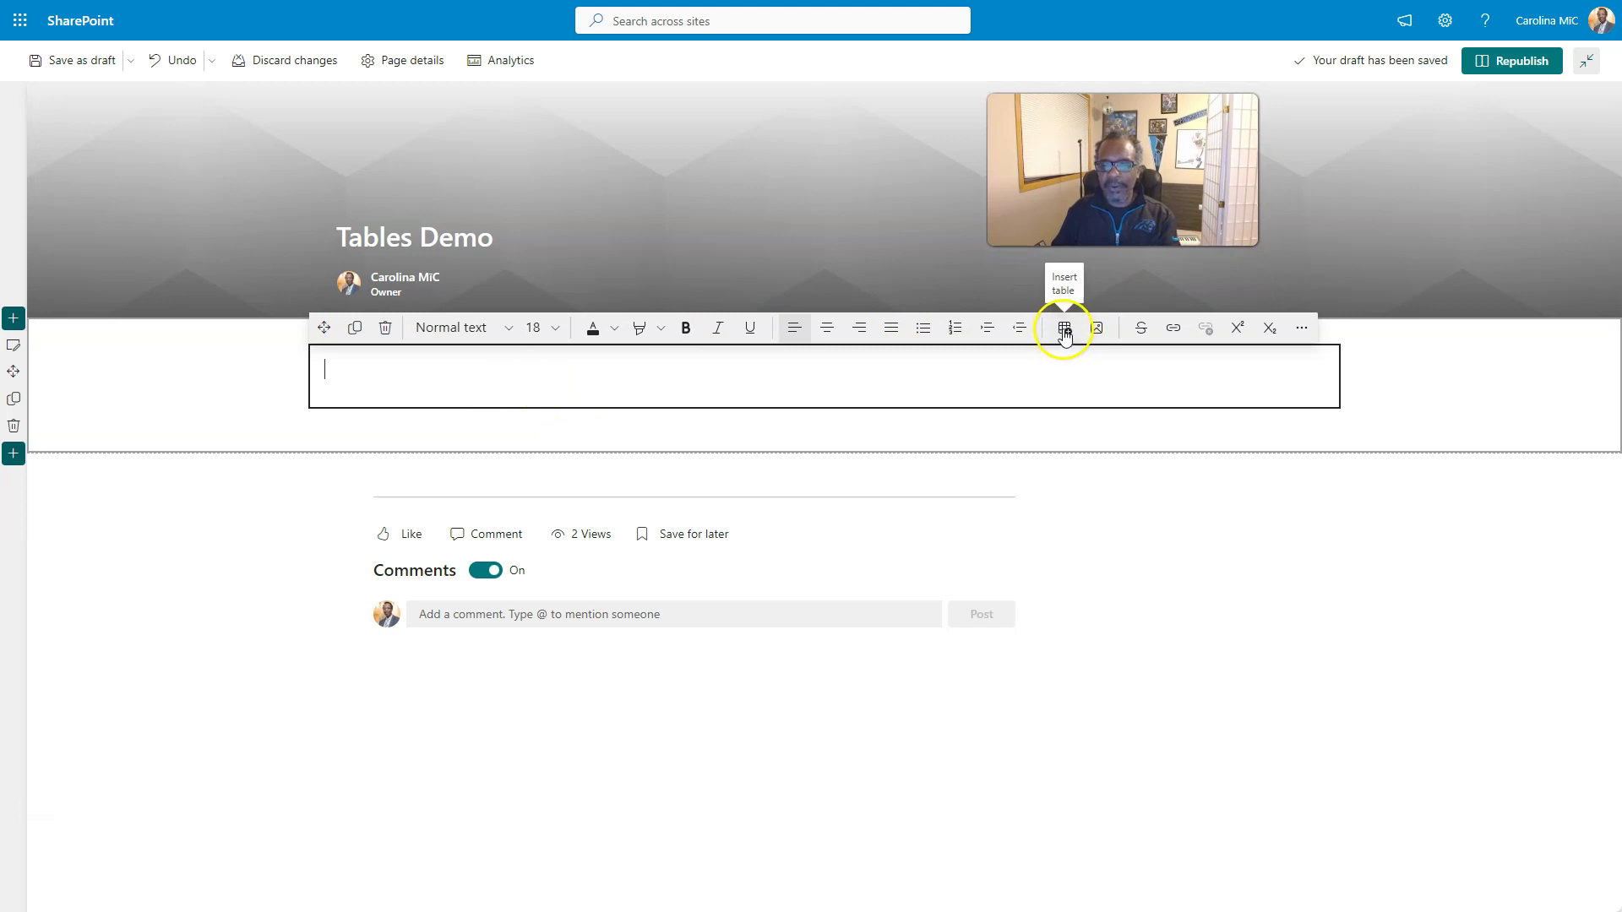
Insert a fresh 3x3 table and add extra rows below its last row.
click(1063, 331)
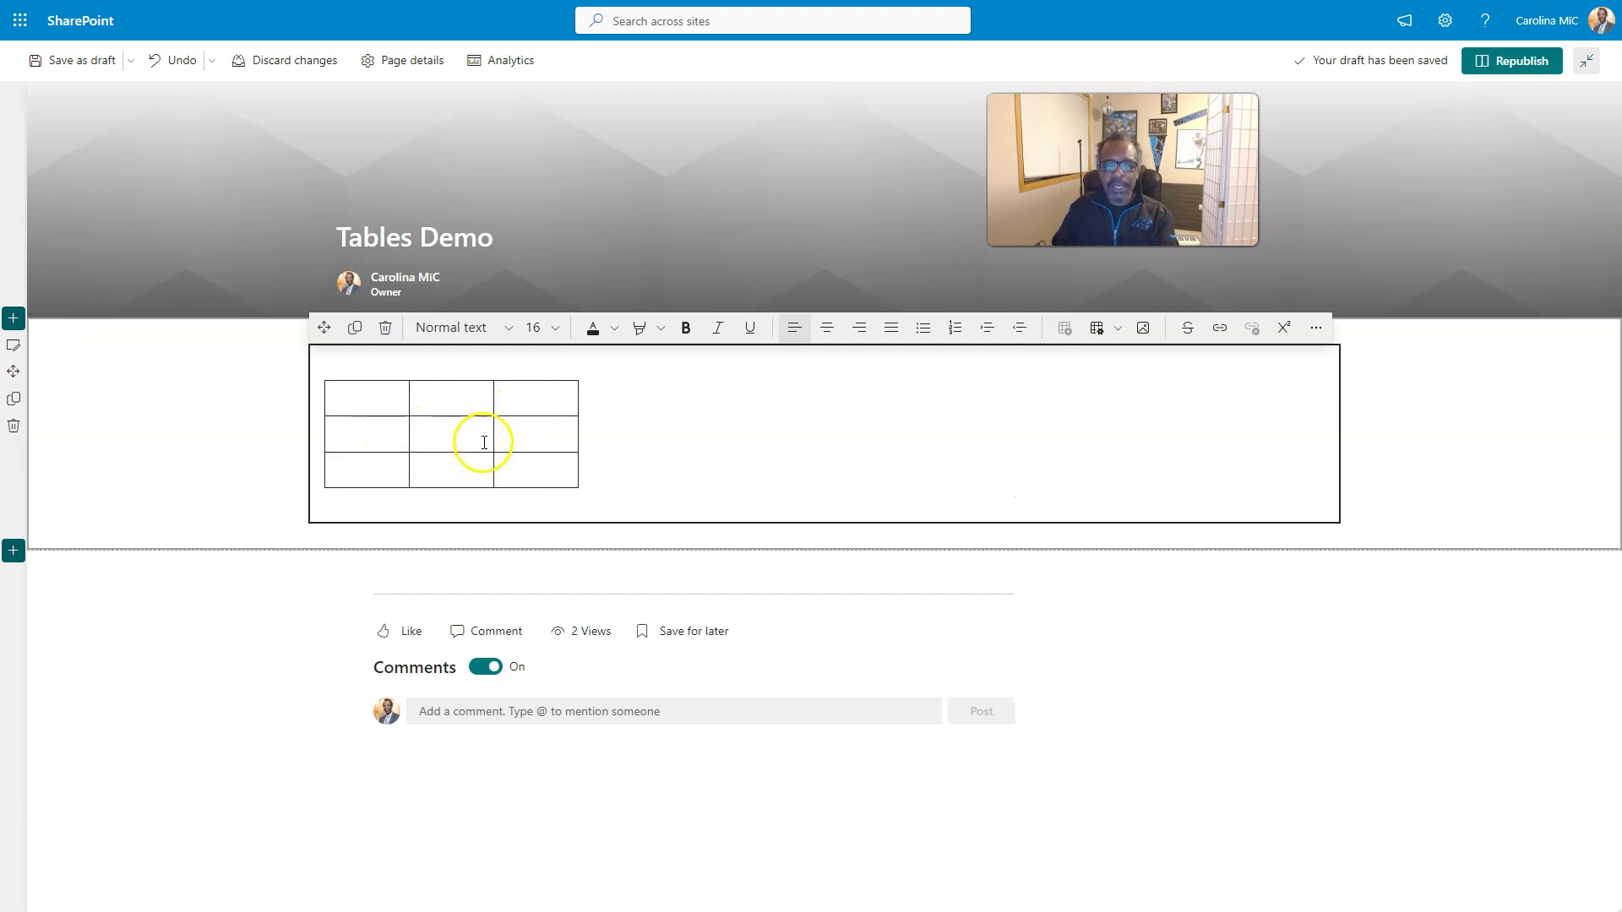
click(539, 464)
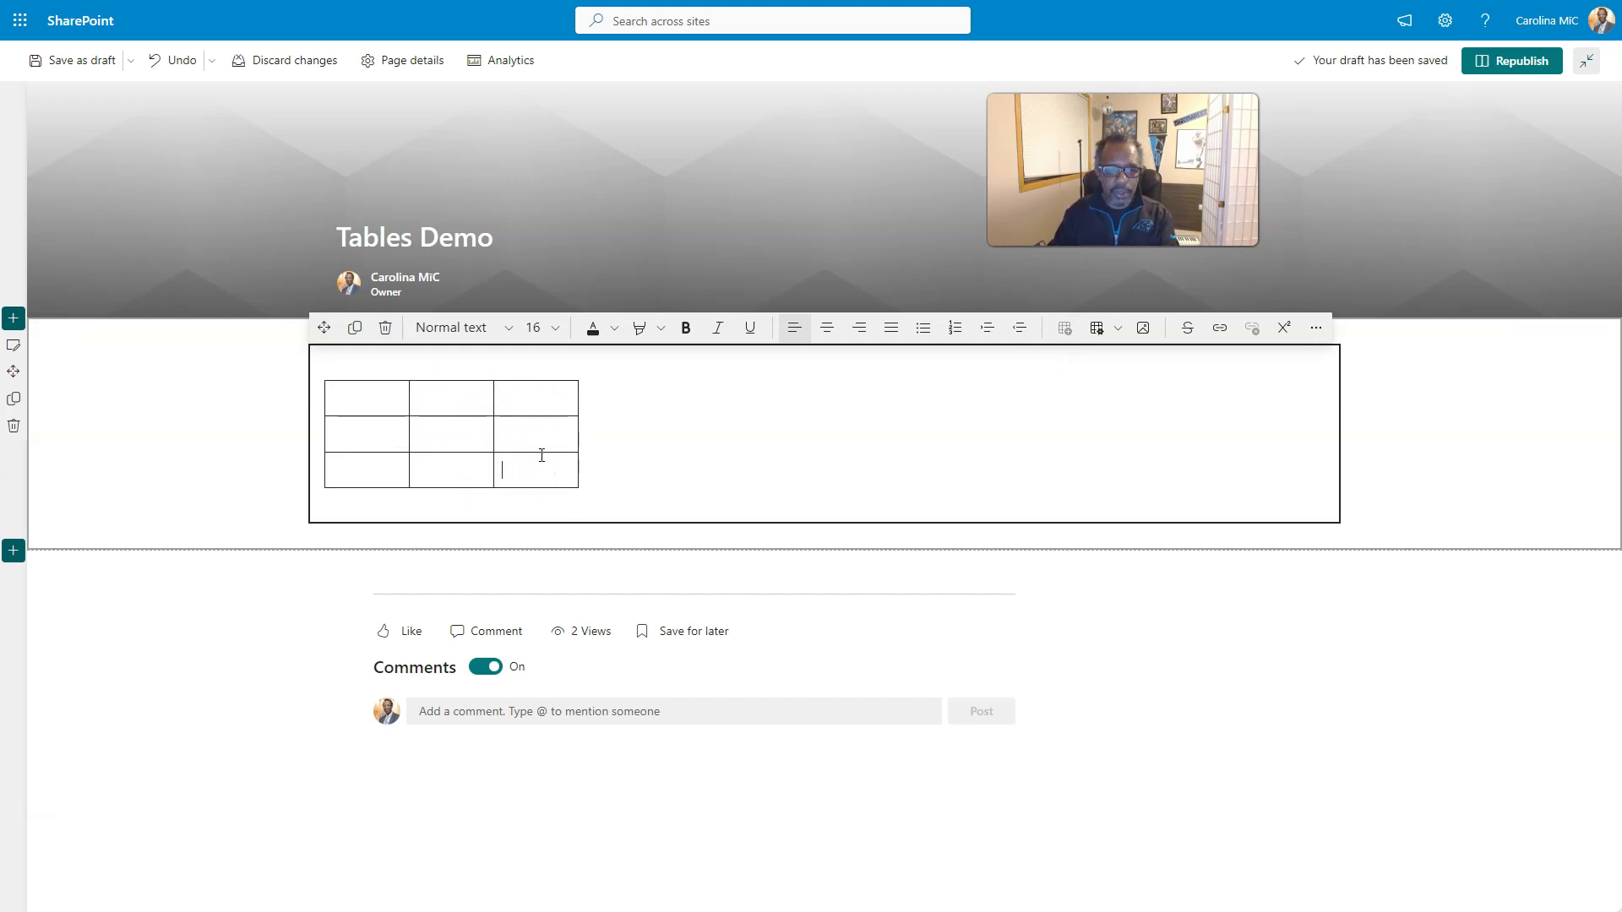
click(525, 471)
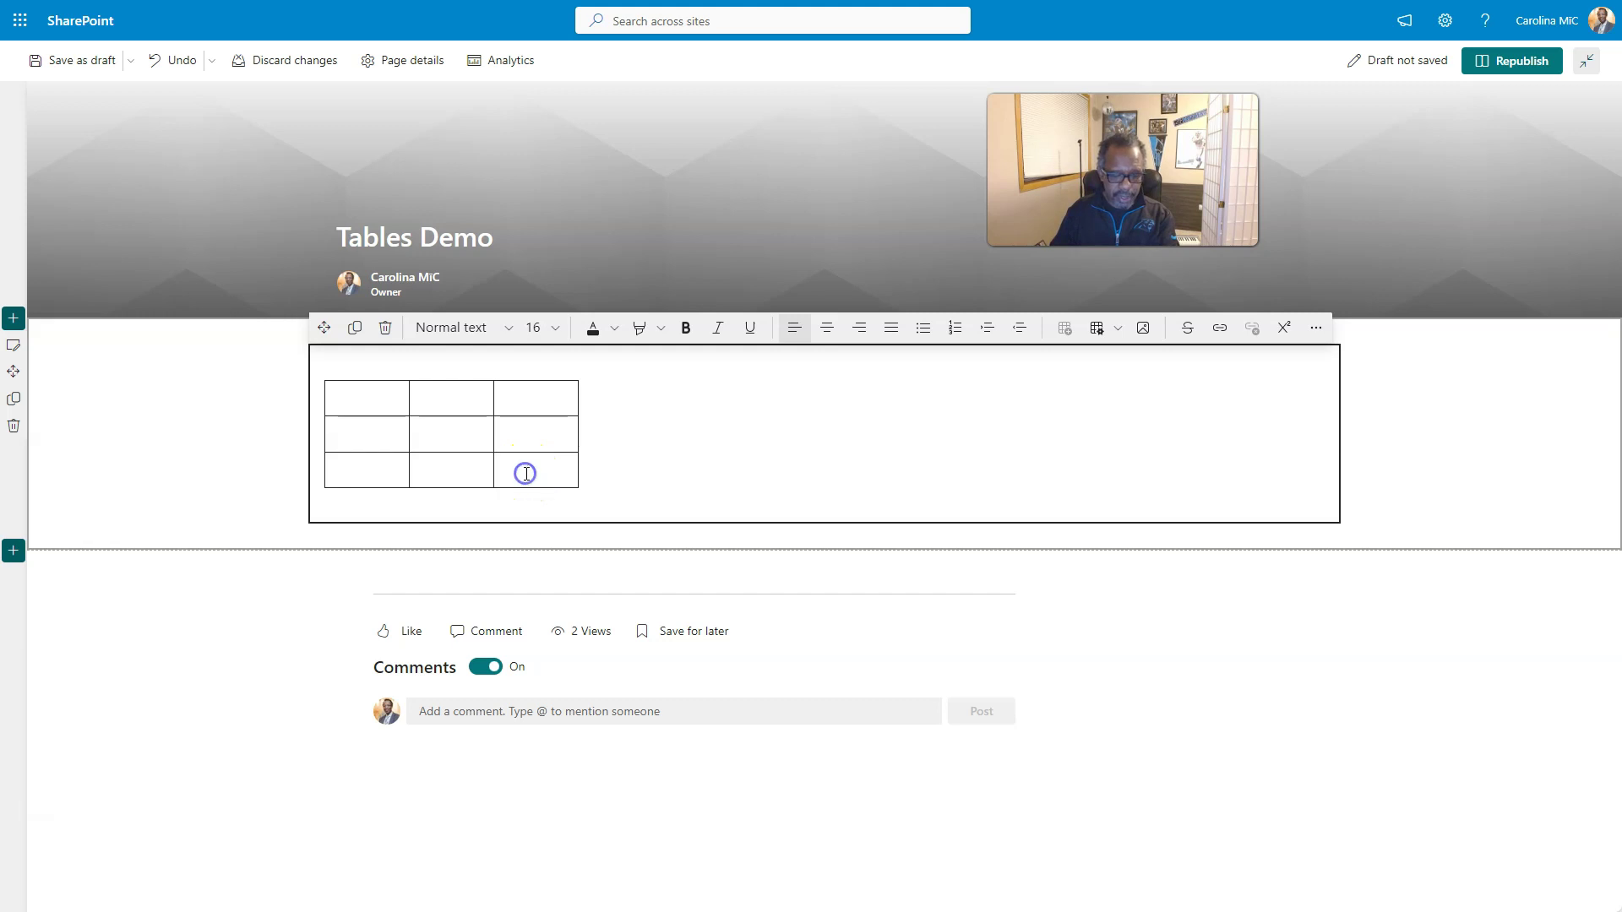
key(Tab)
key(Tab)
key(Tab)
key(Tab)
key(Tab)
key(Tab)
key(Tab)
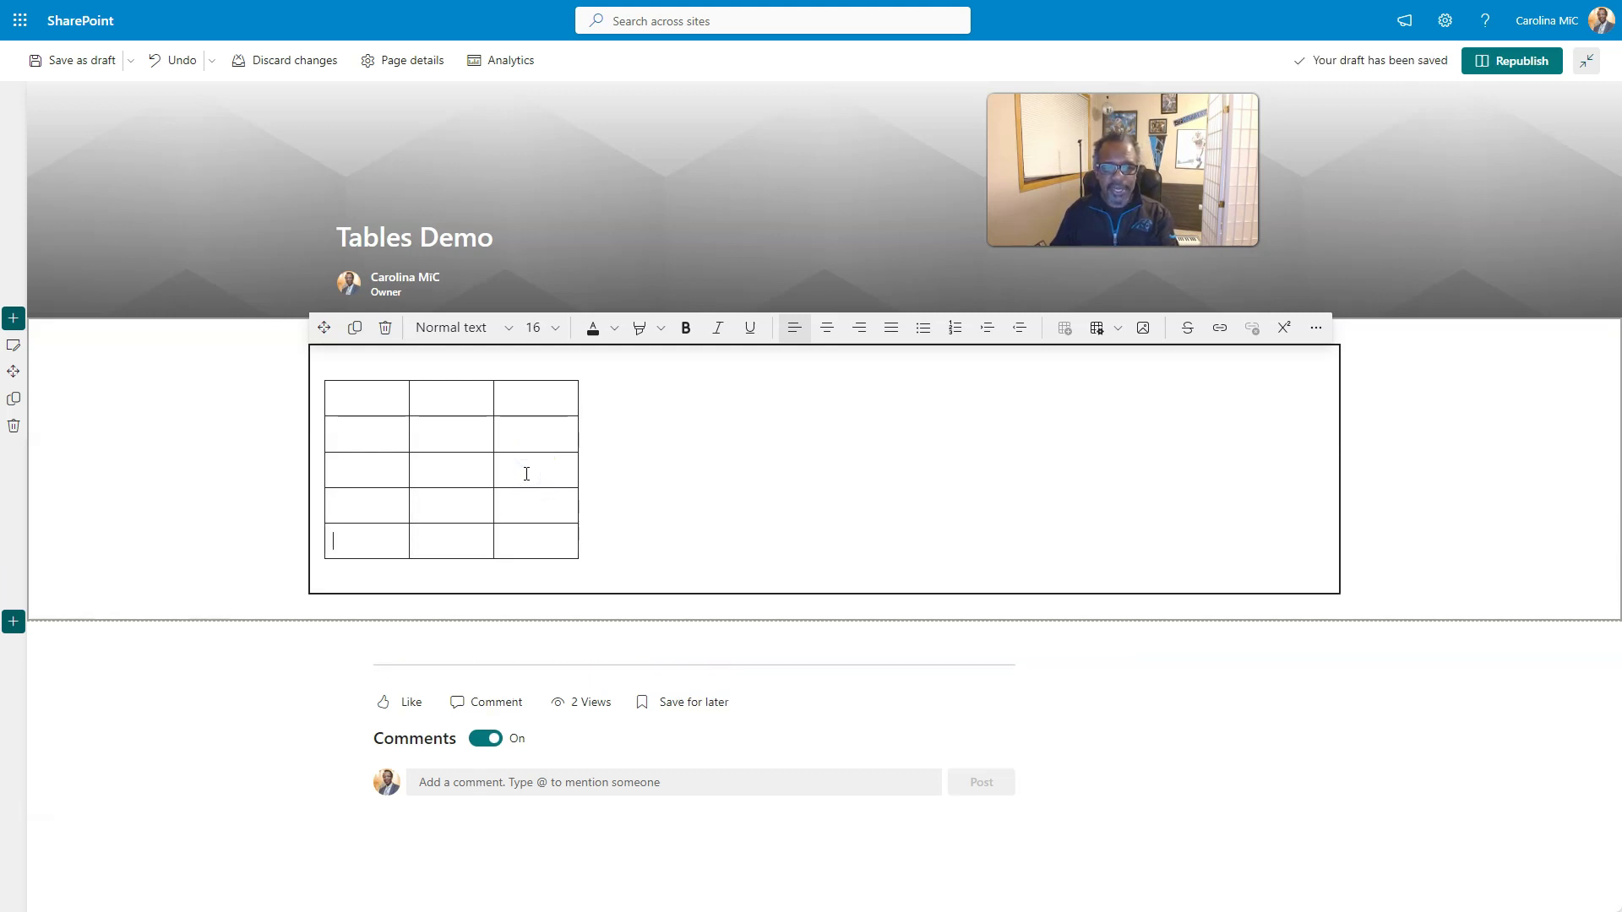
Insert a column right of the top-right cell, giving the table four columns.
click(540, 402)
right_click(540, 403)
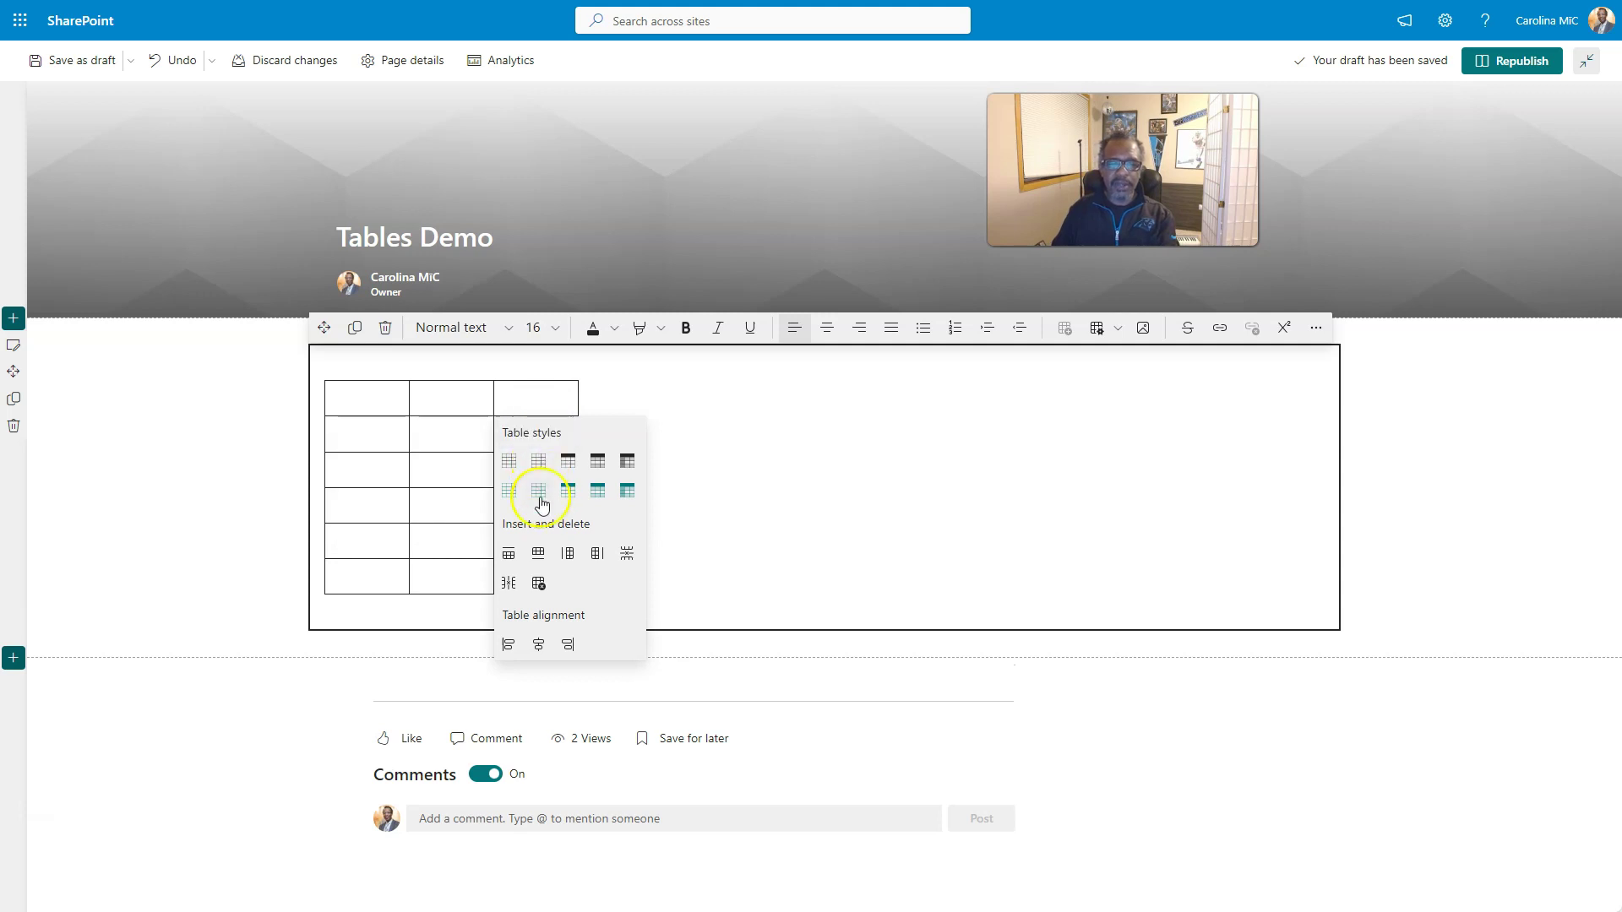
click(572, 556)
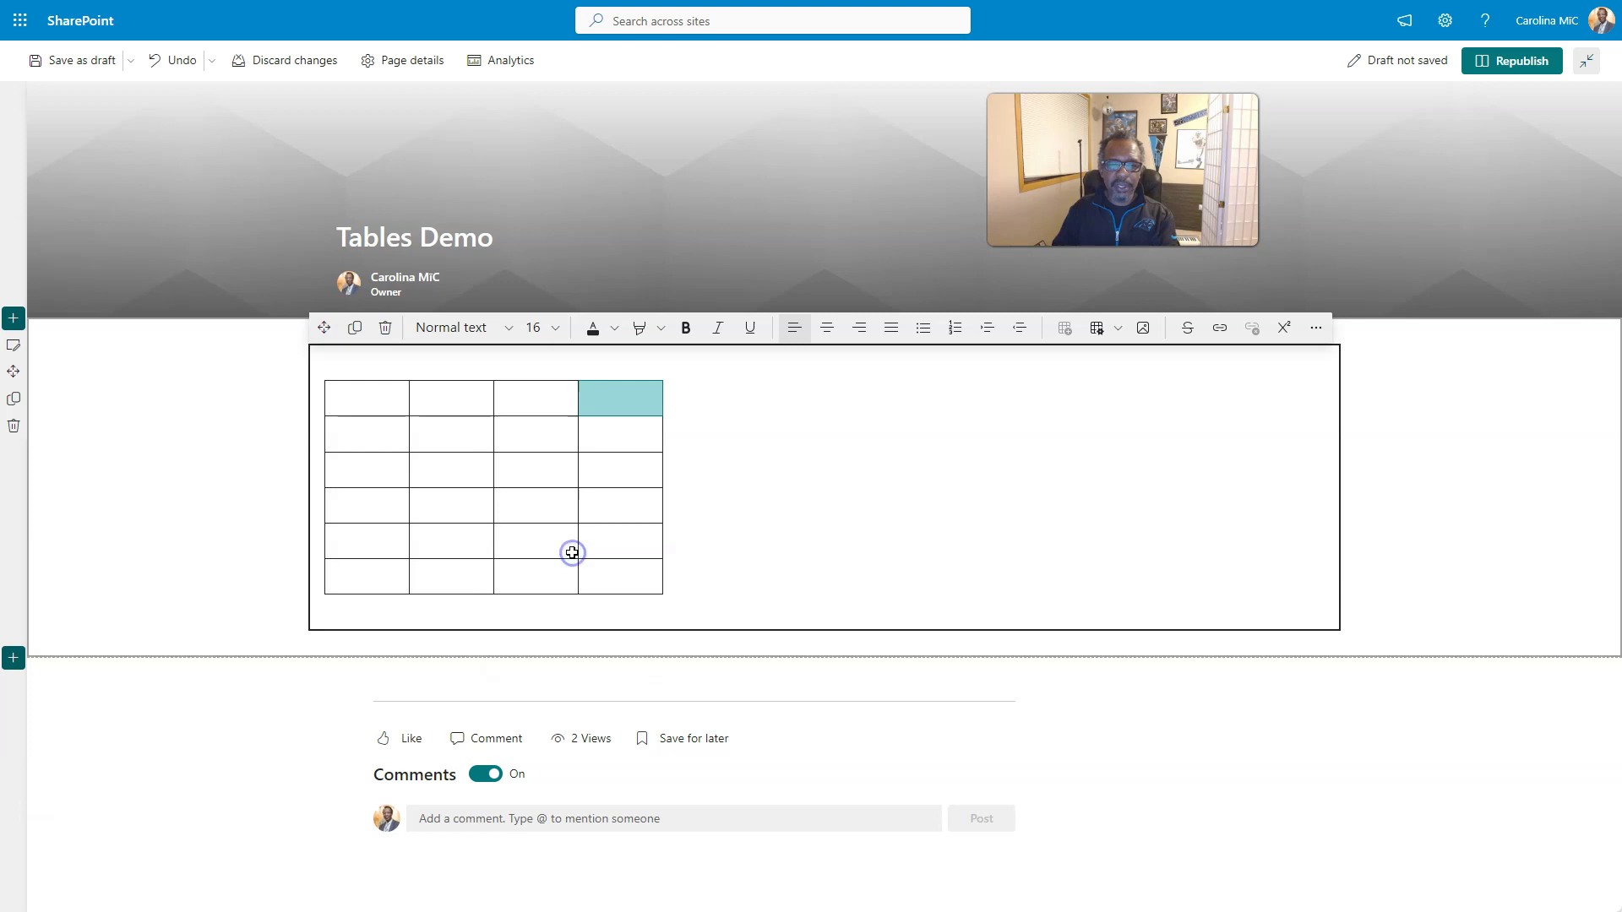
click(654, 434)
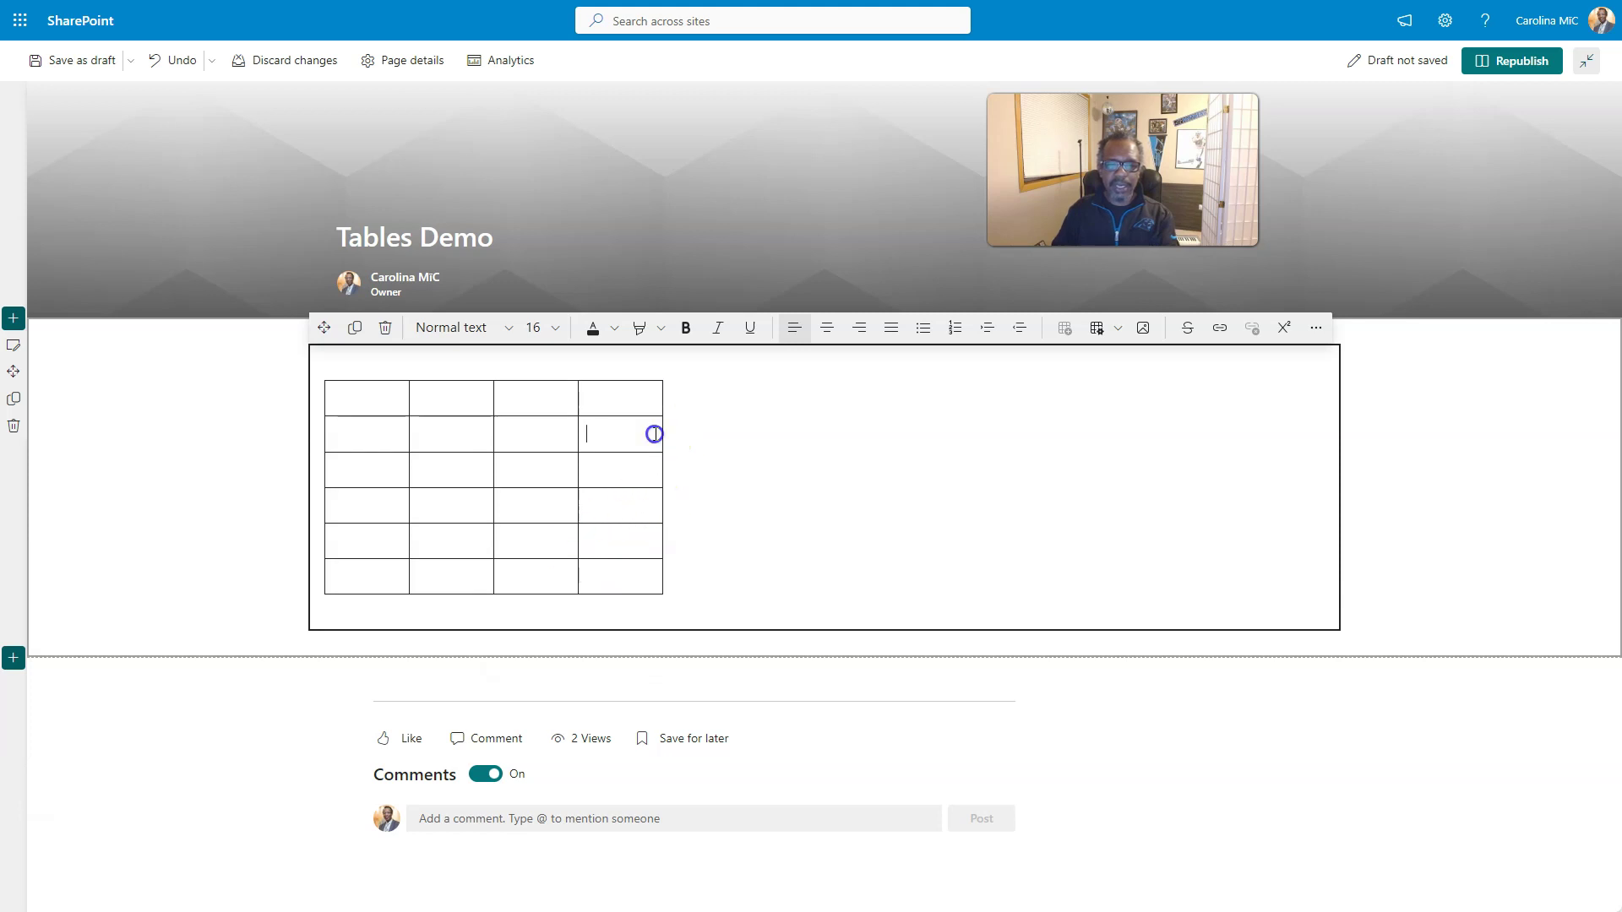
click(616, 403)
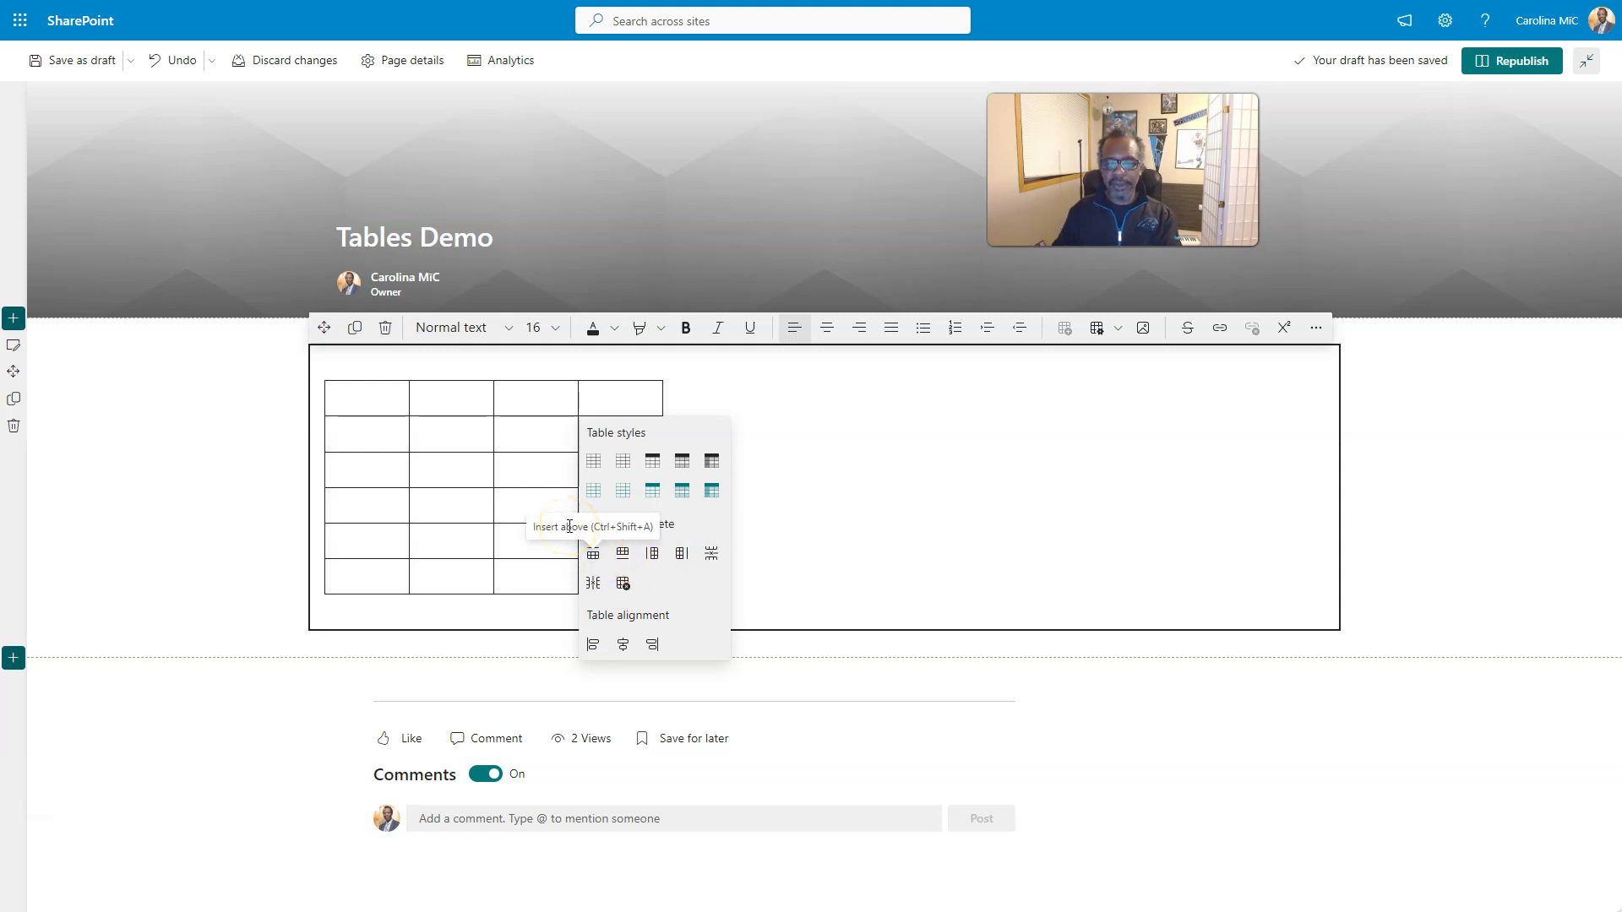
click(514, 512)
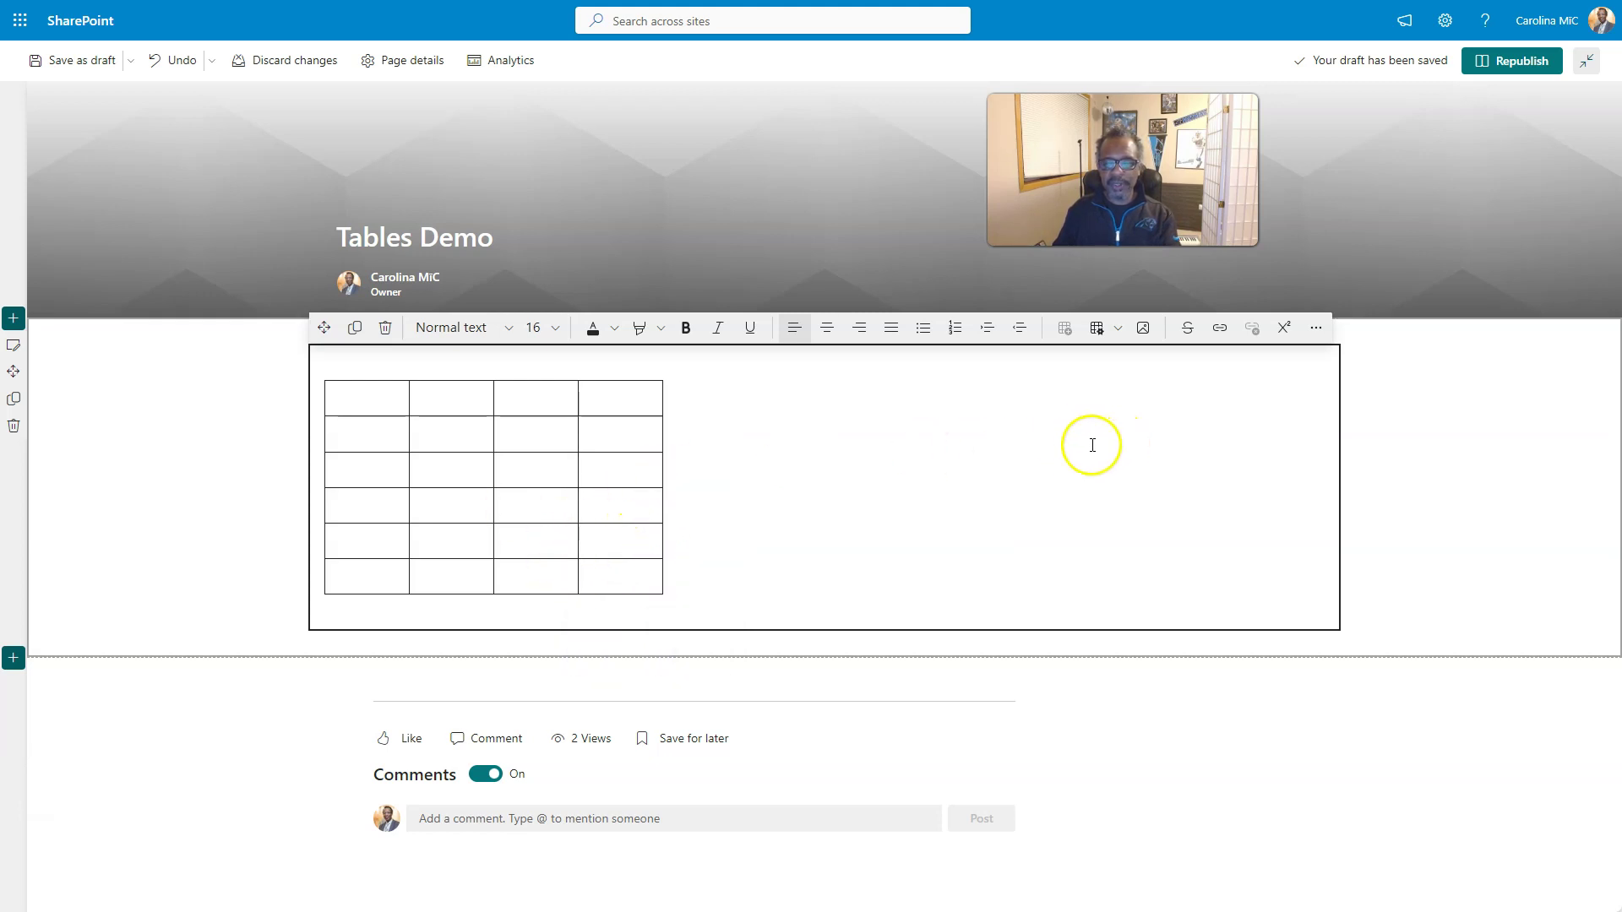
Set the six-by-four table's alignment to Align right.
right_click(611, 473)
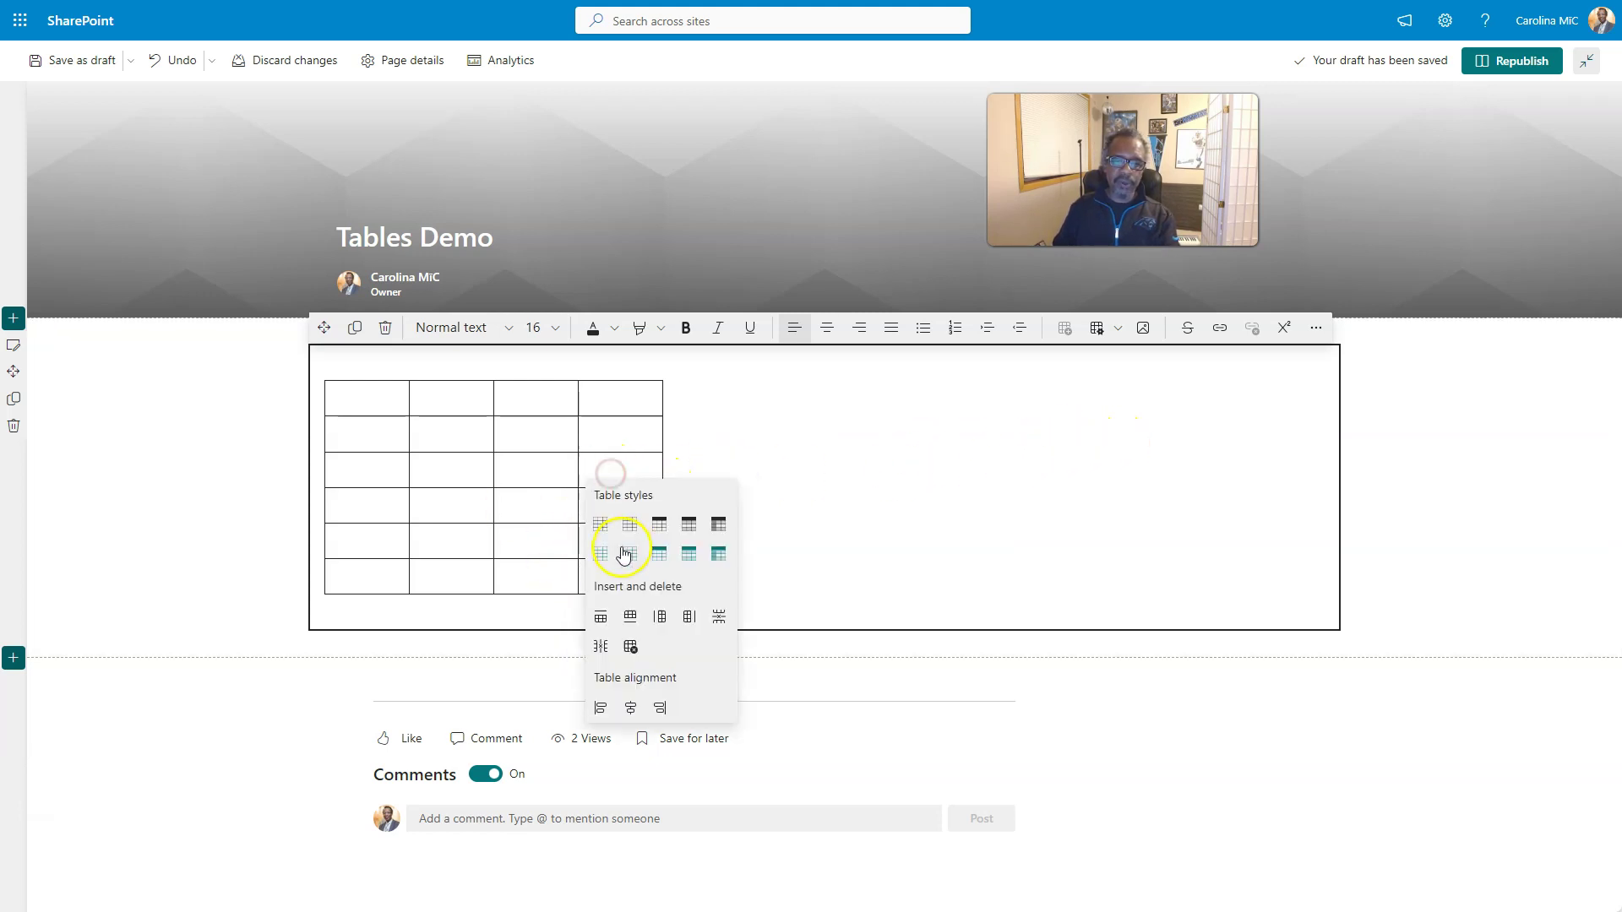
click(630, 708)
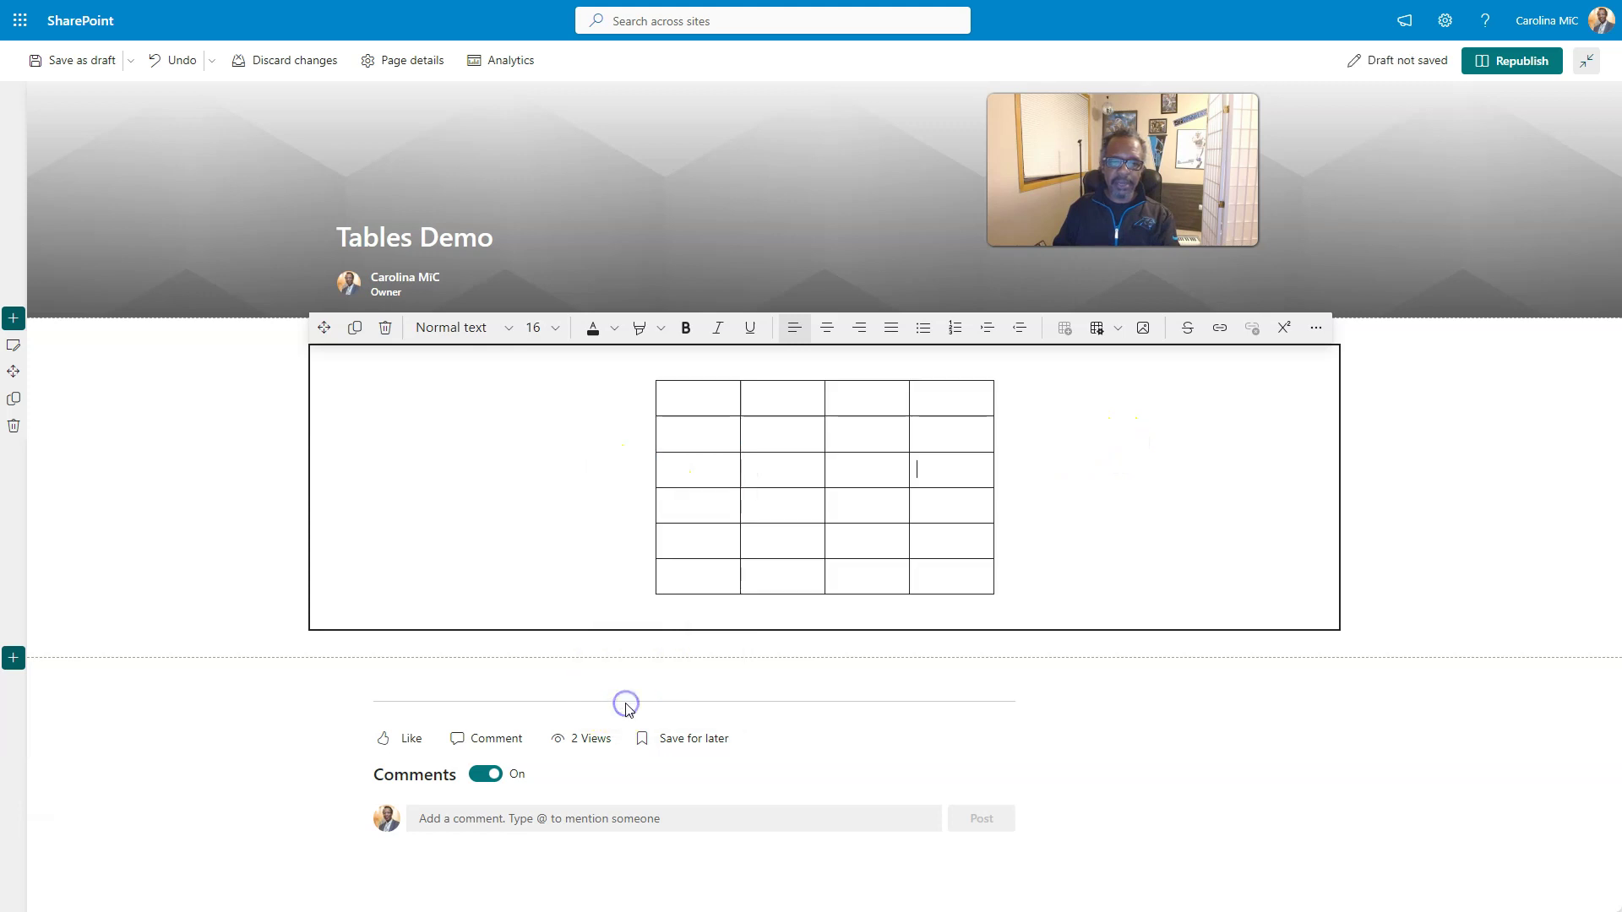
right_click(840, 472)
click(899, 714)
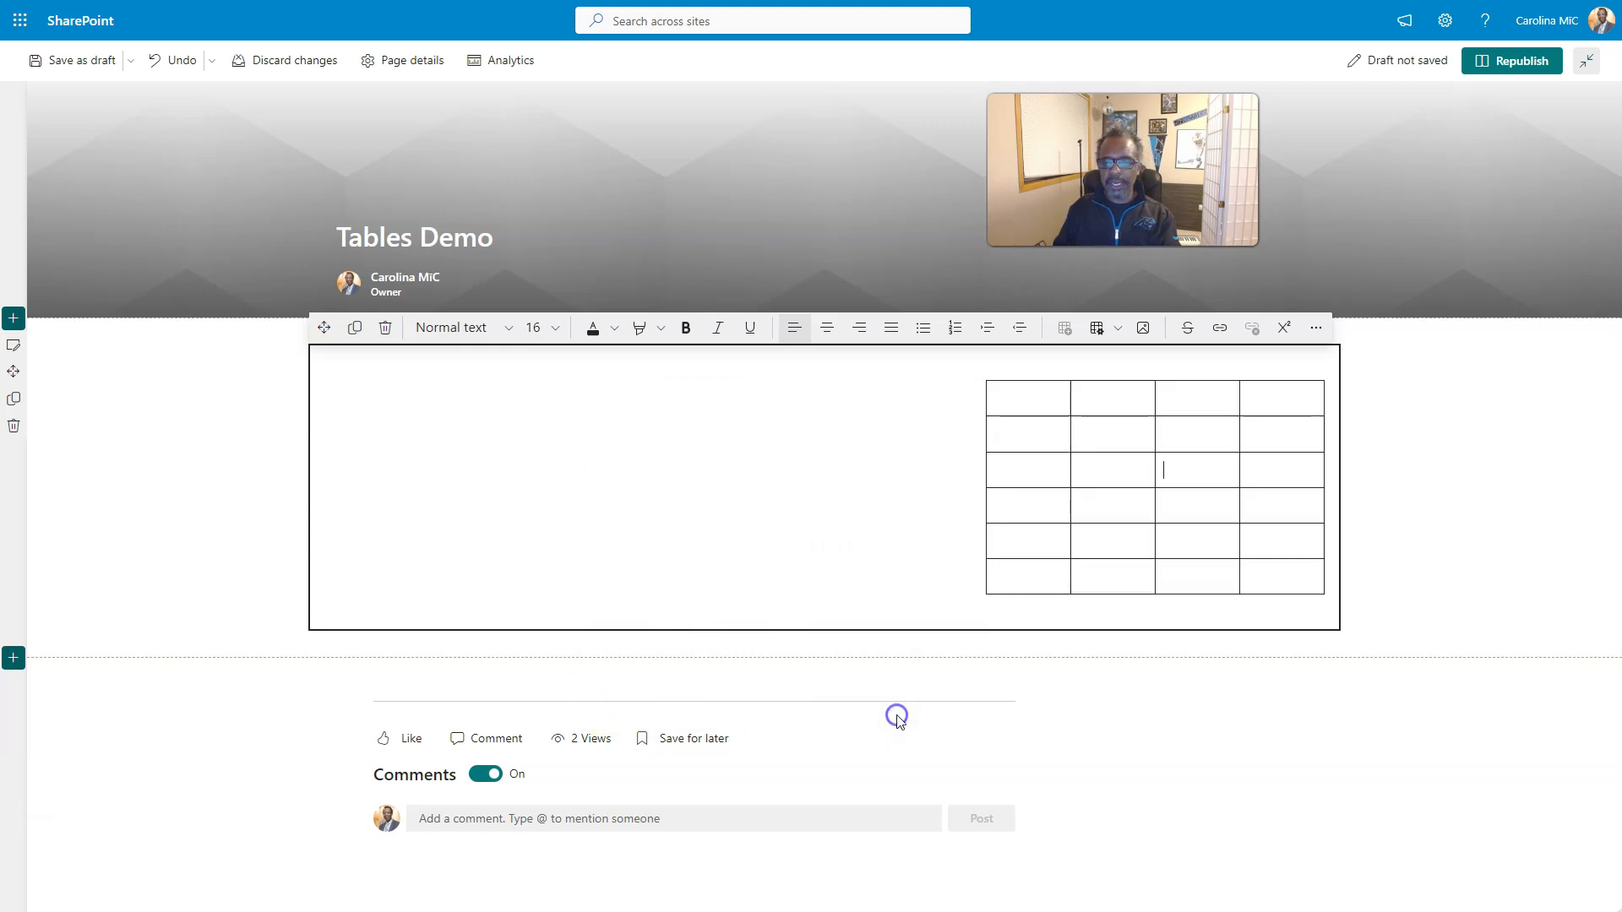
click(1041, 471)
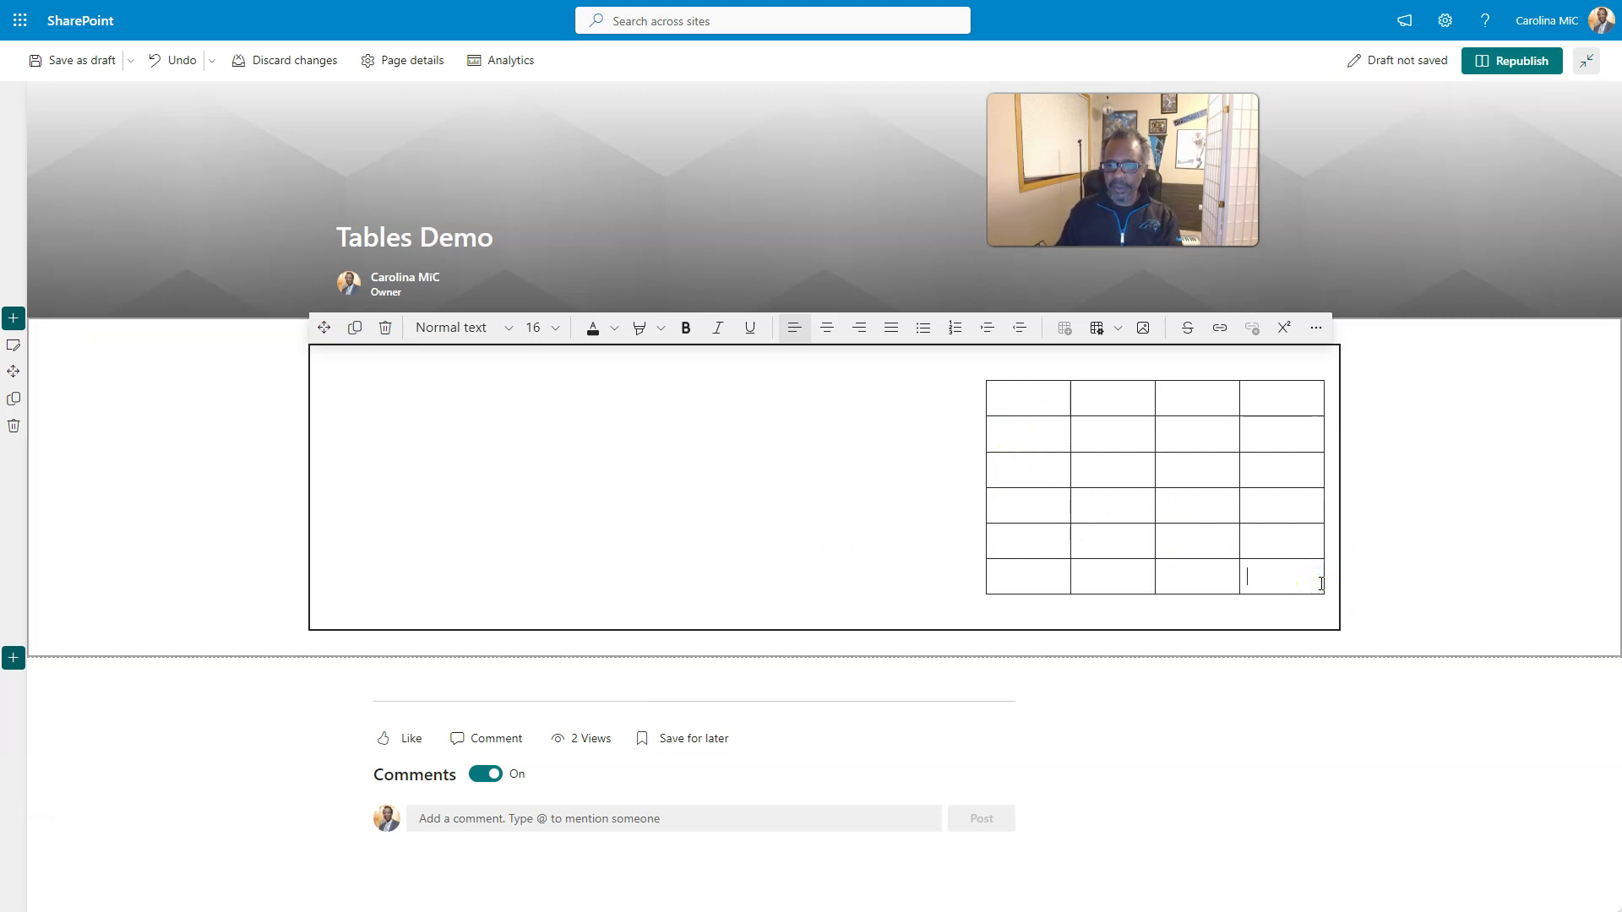
Add a plain 3x3 table on a new line below the first table.
click(1074, 608)
key(Return)
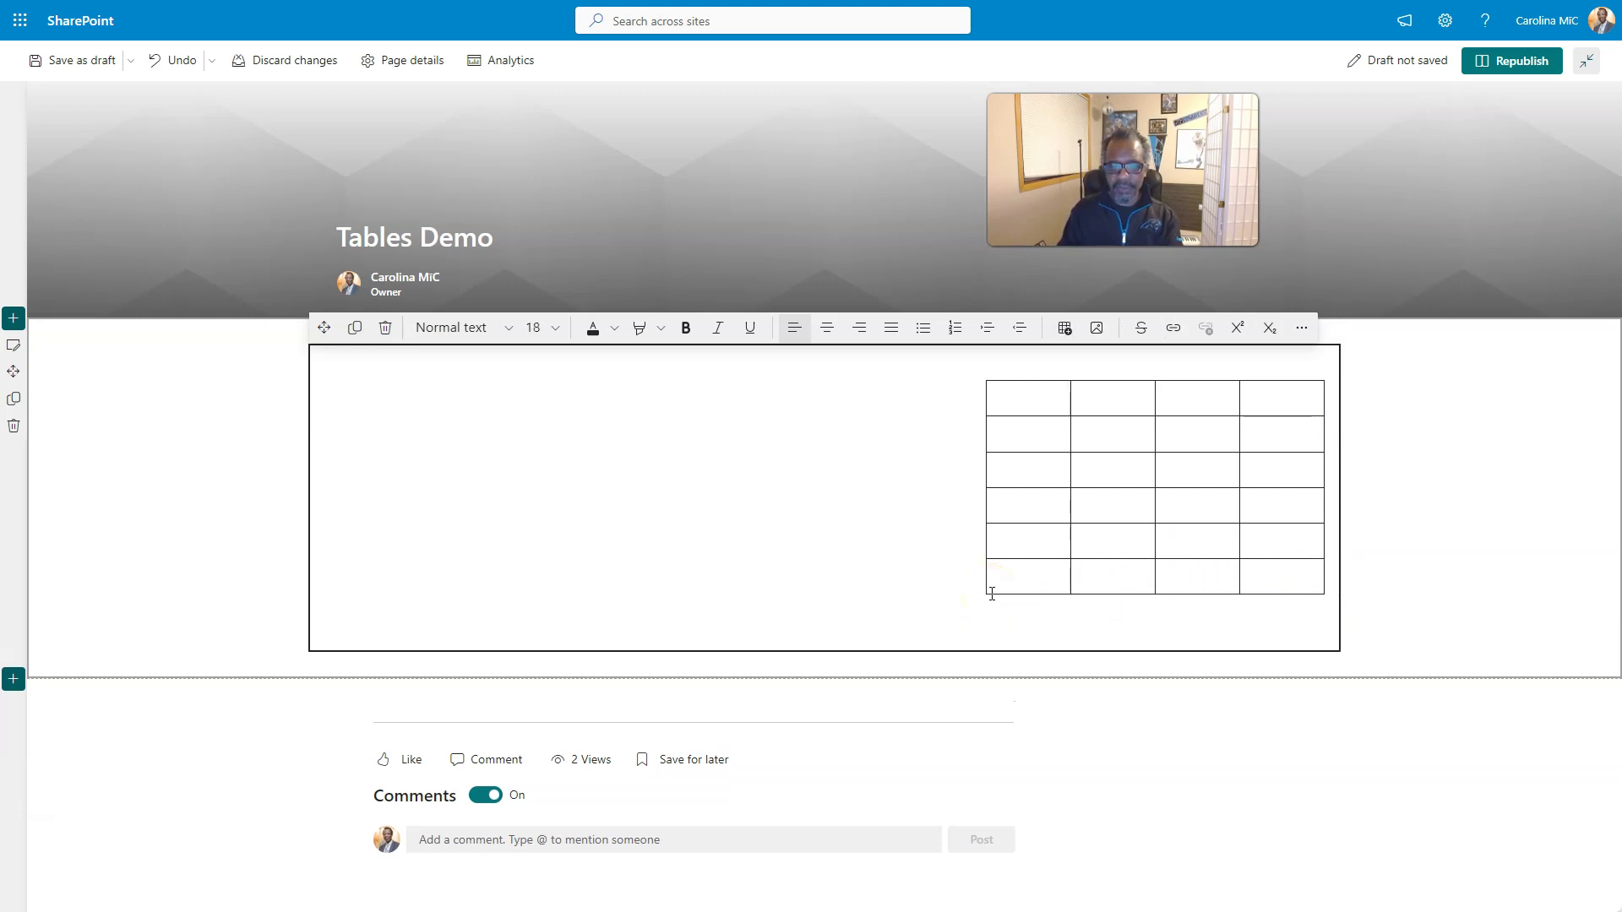
click(1064, 328)
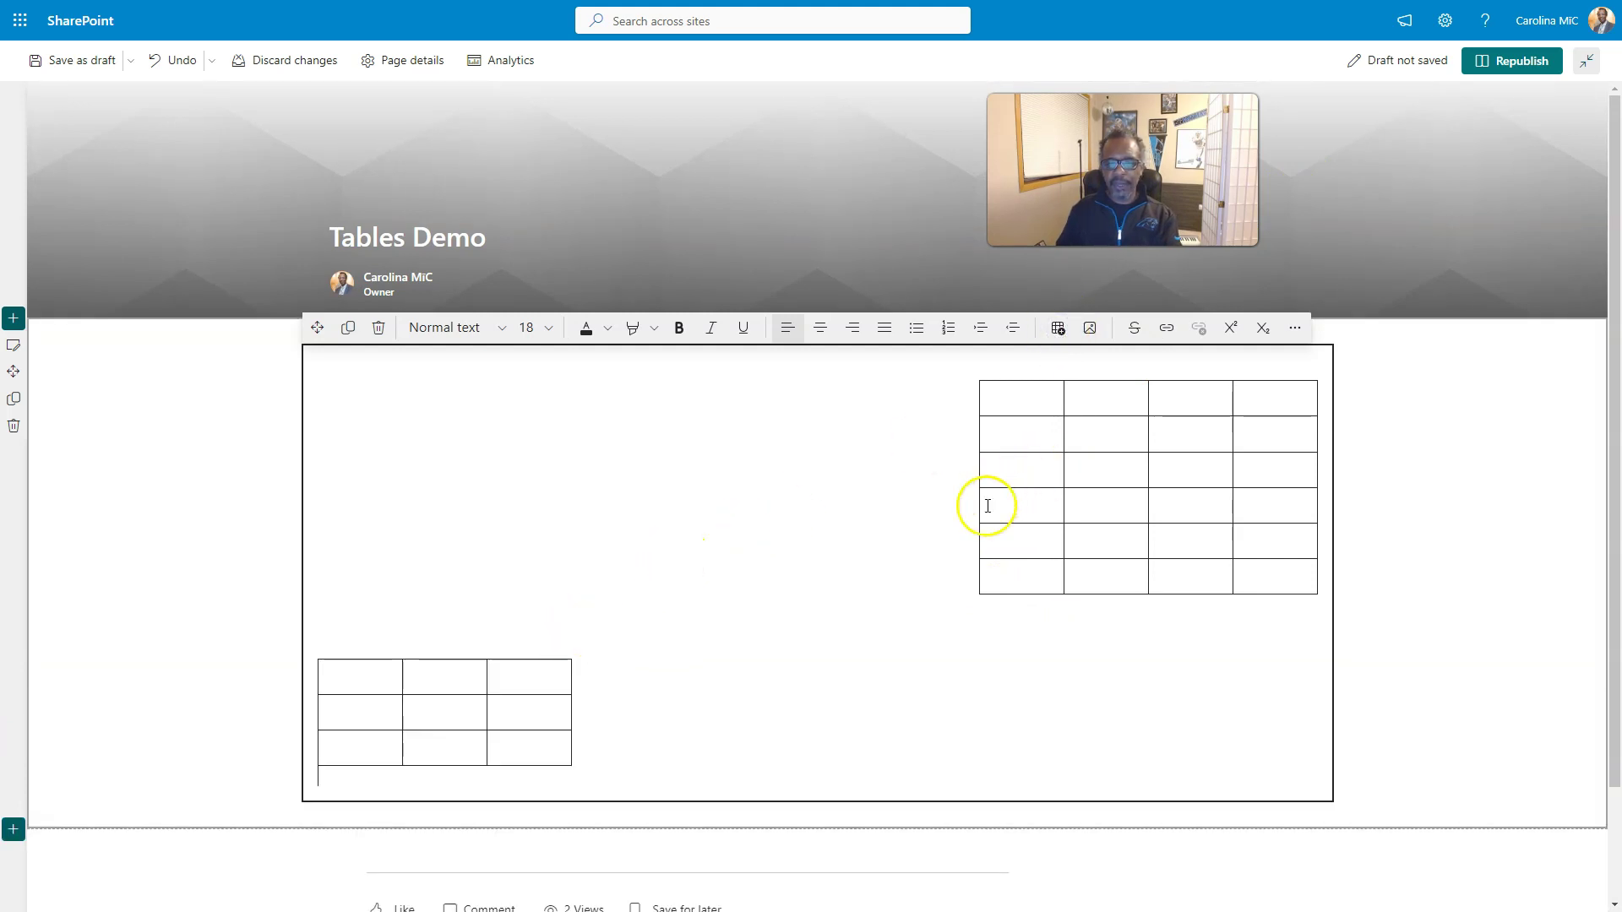
Try teal table styles: teal header row, banded rows, then a shaded first column.
click(1027, 401)
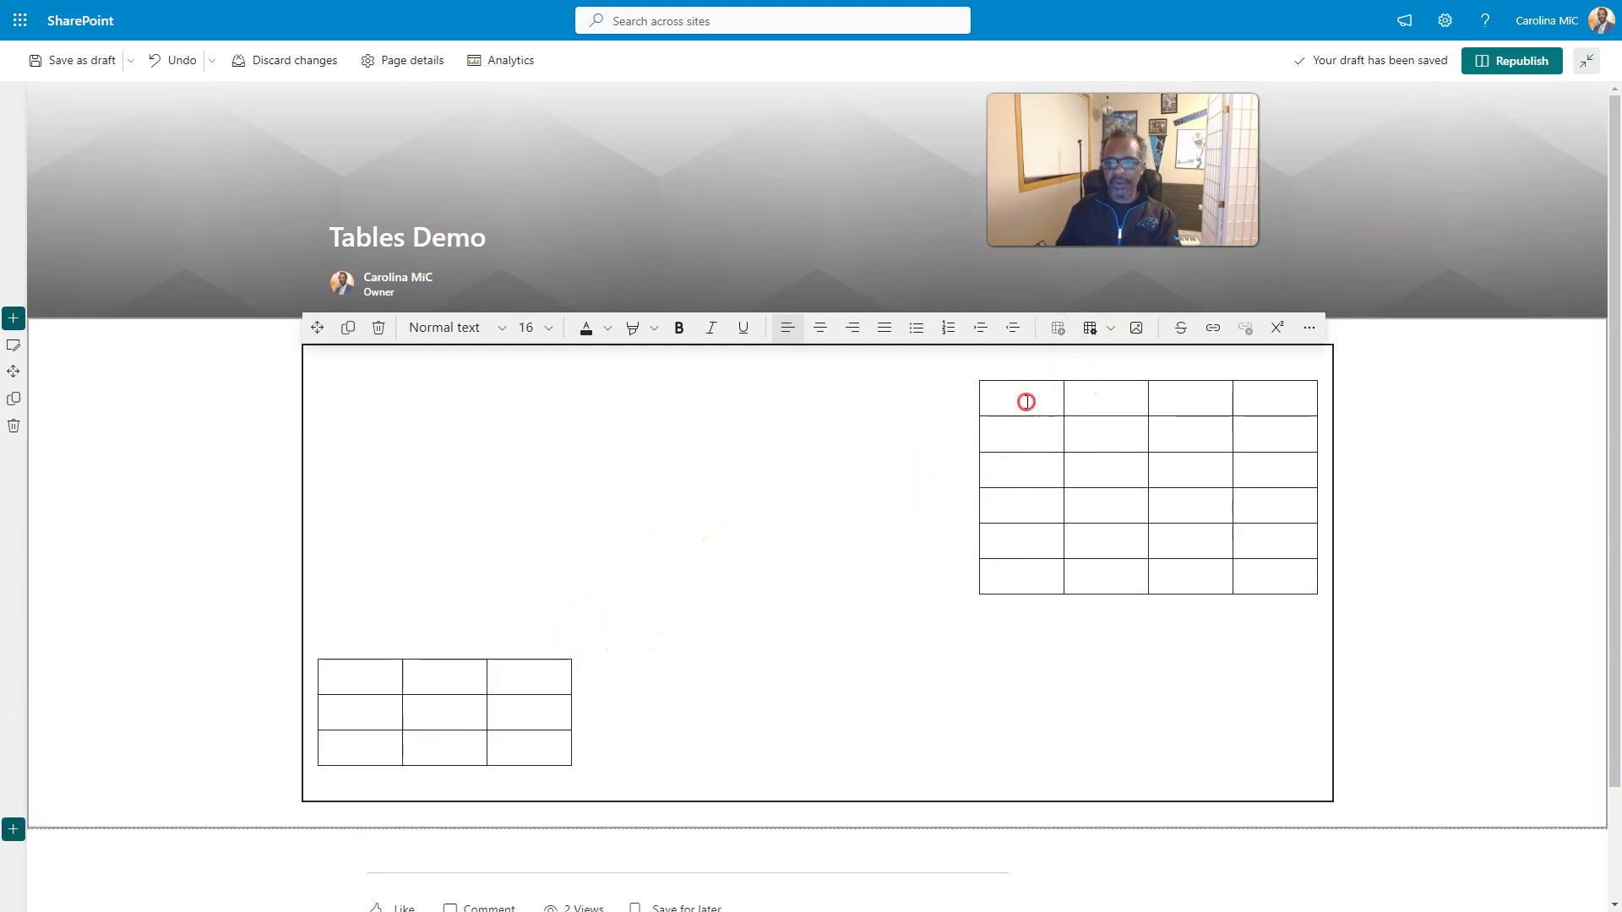
right_click(1026, 401)
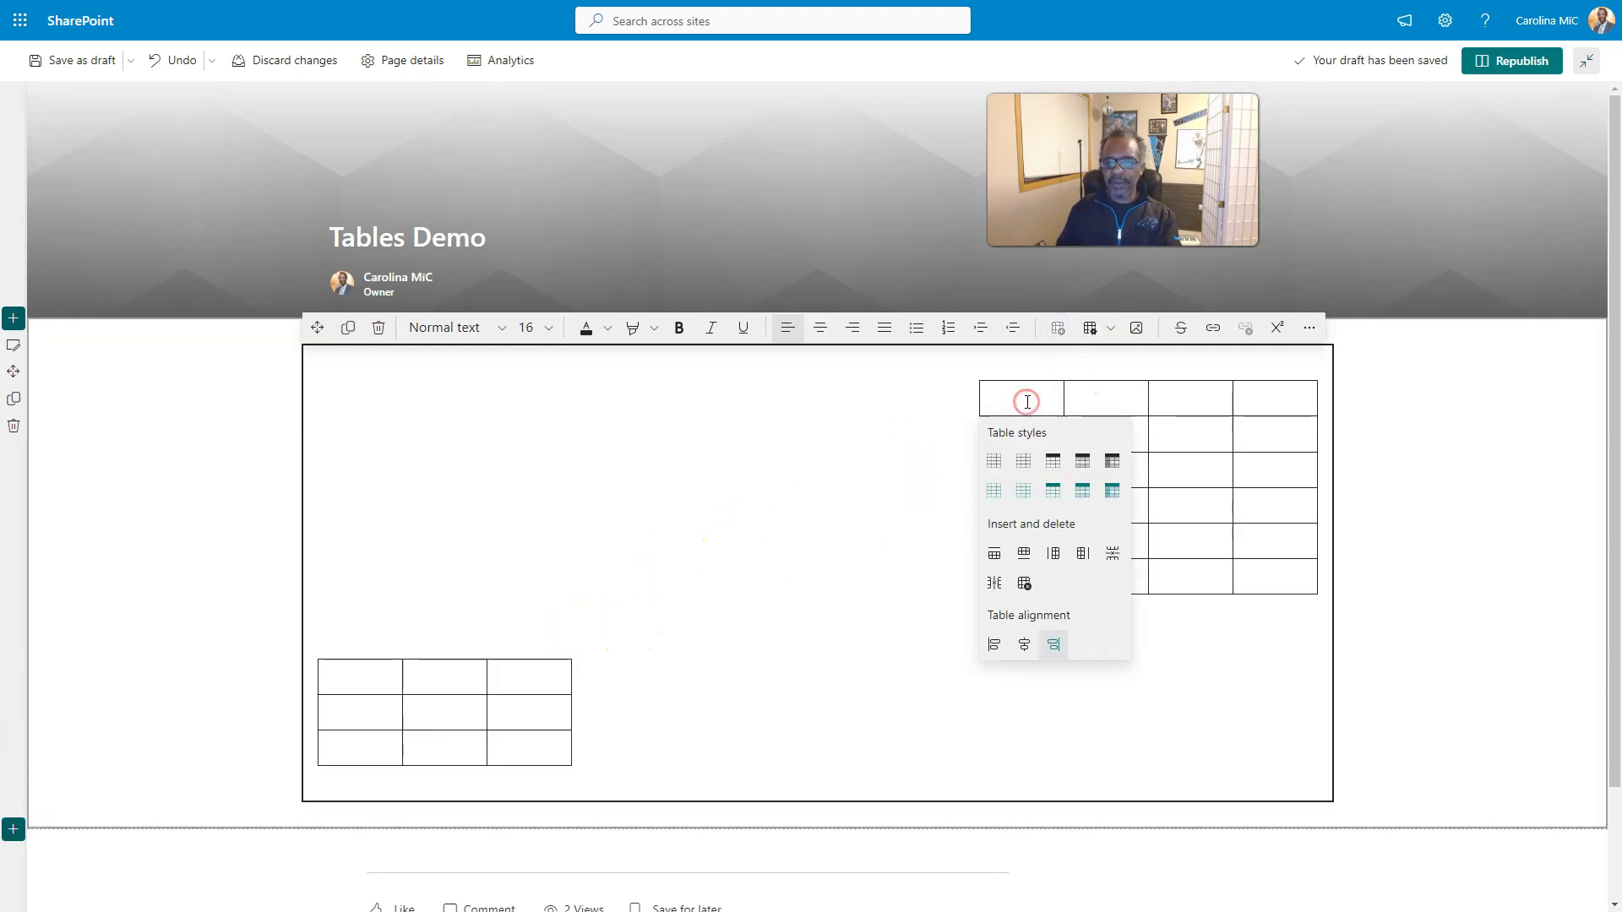
click(1054, 490)
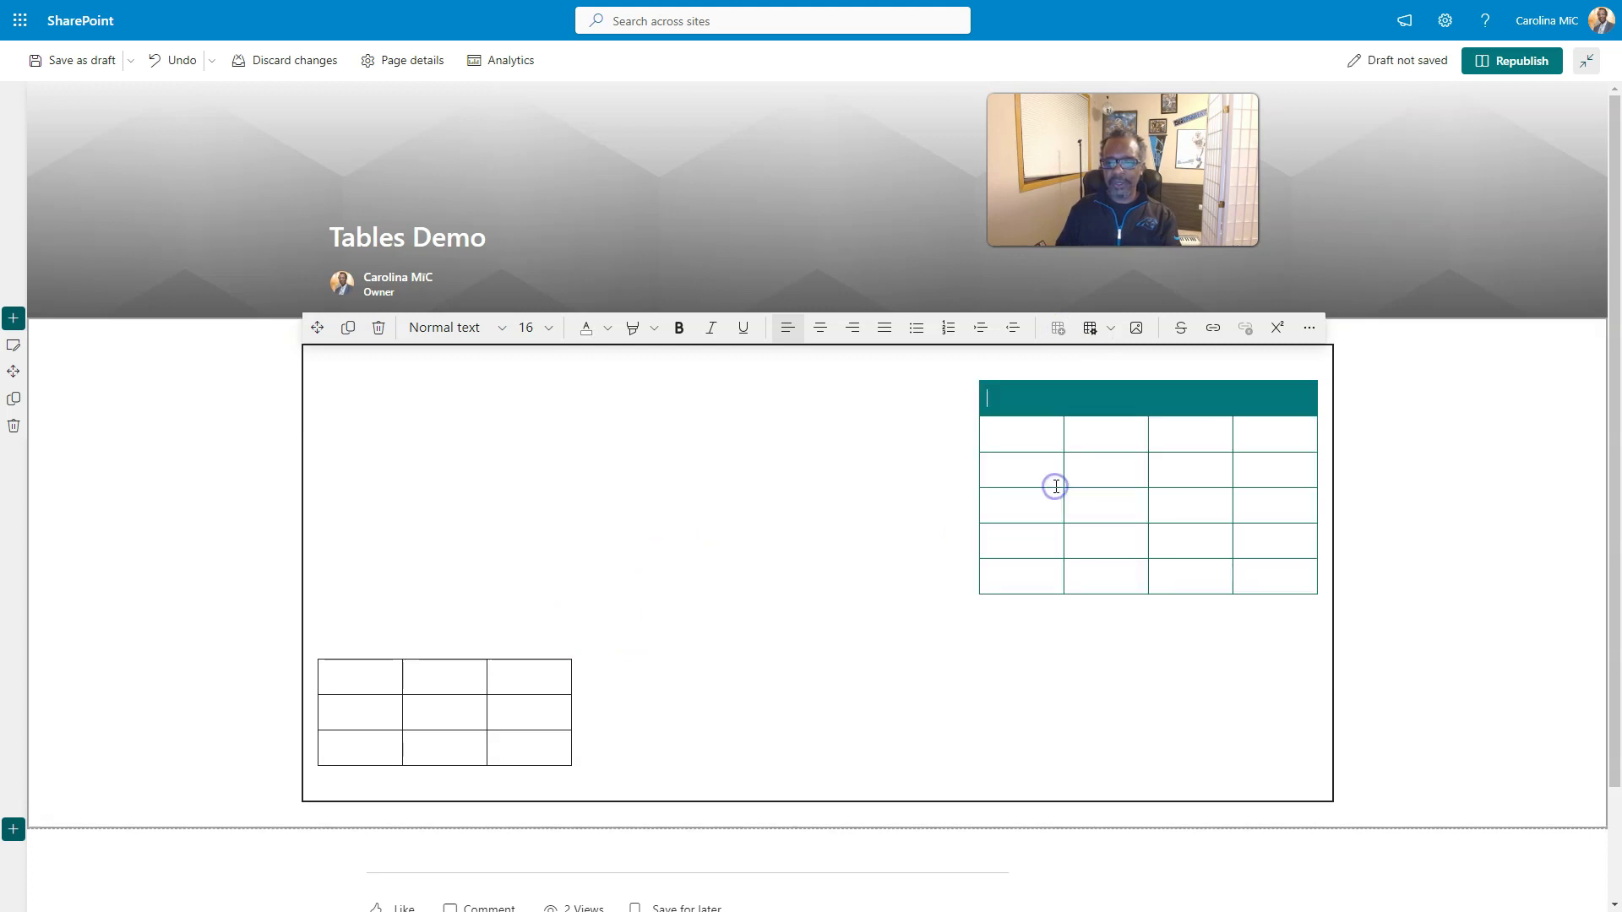
right_click(1036, 436)
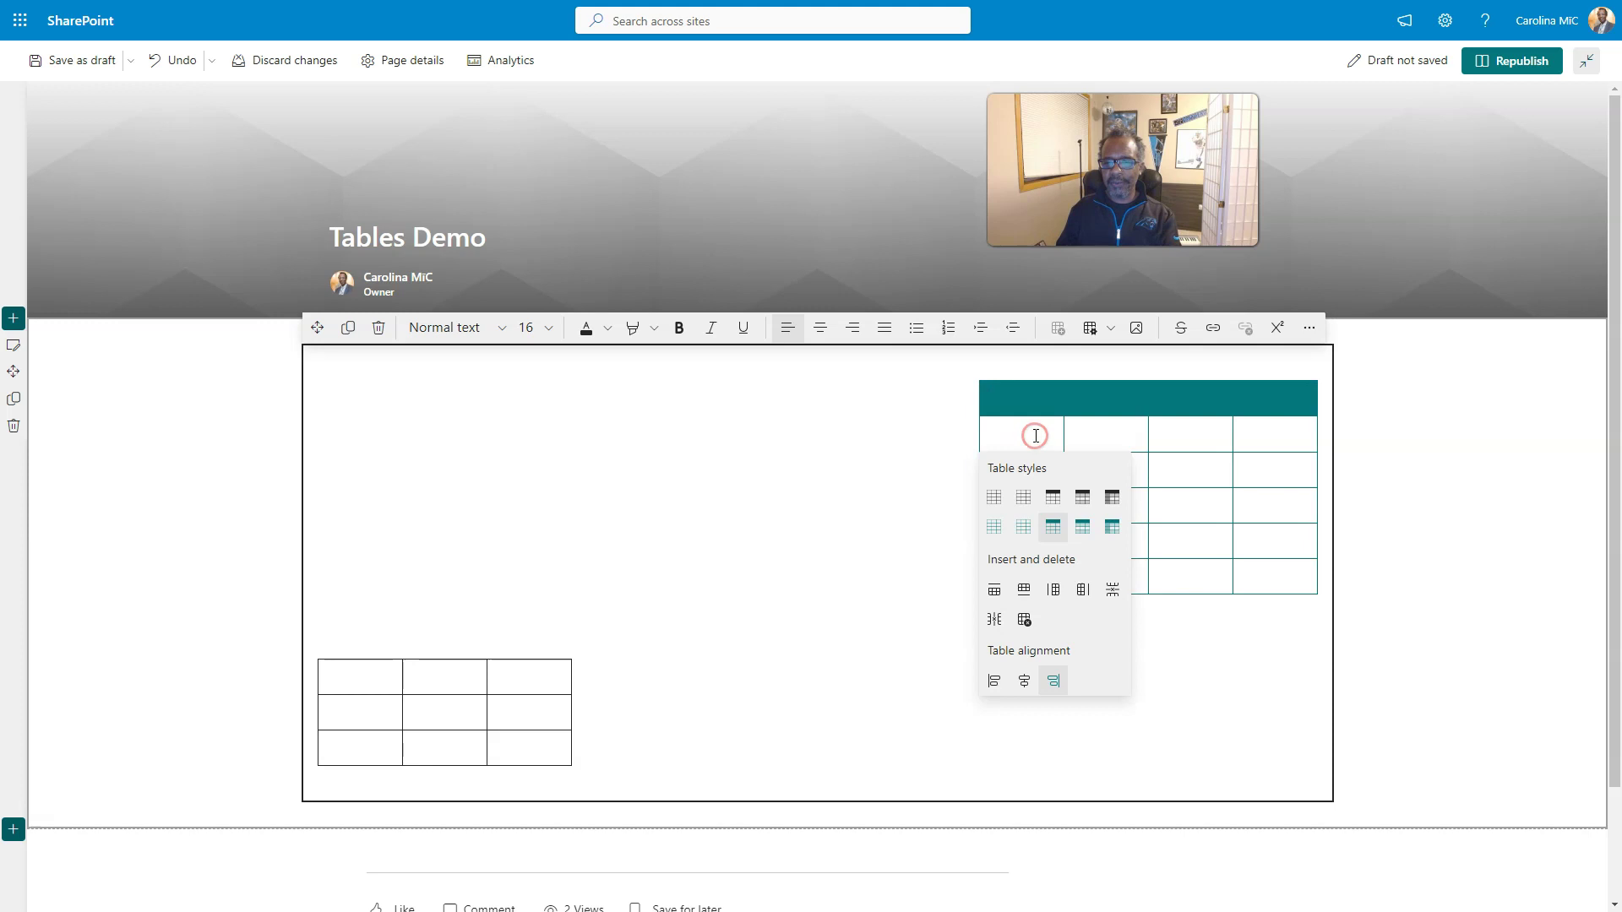
click(1083, 529)
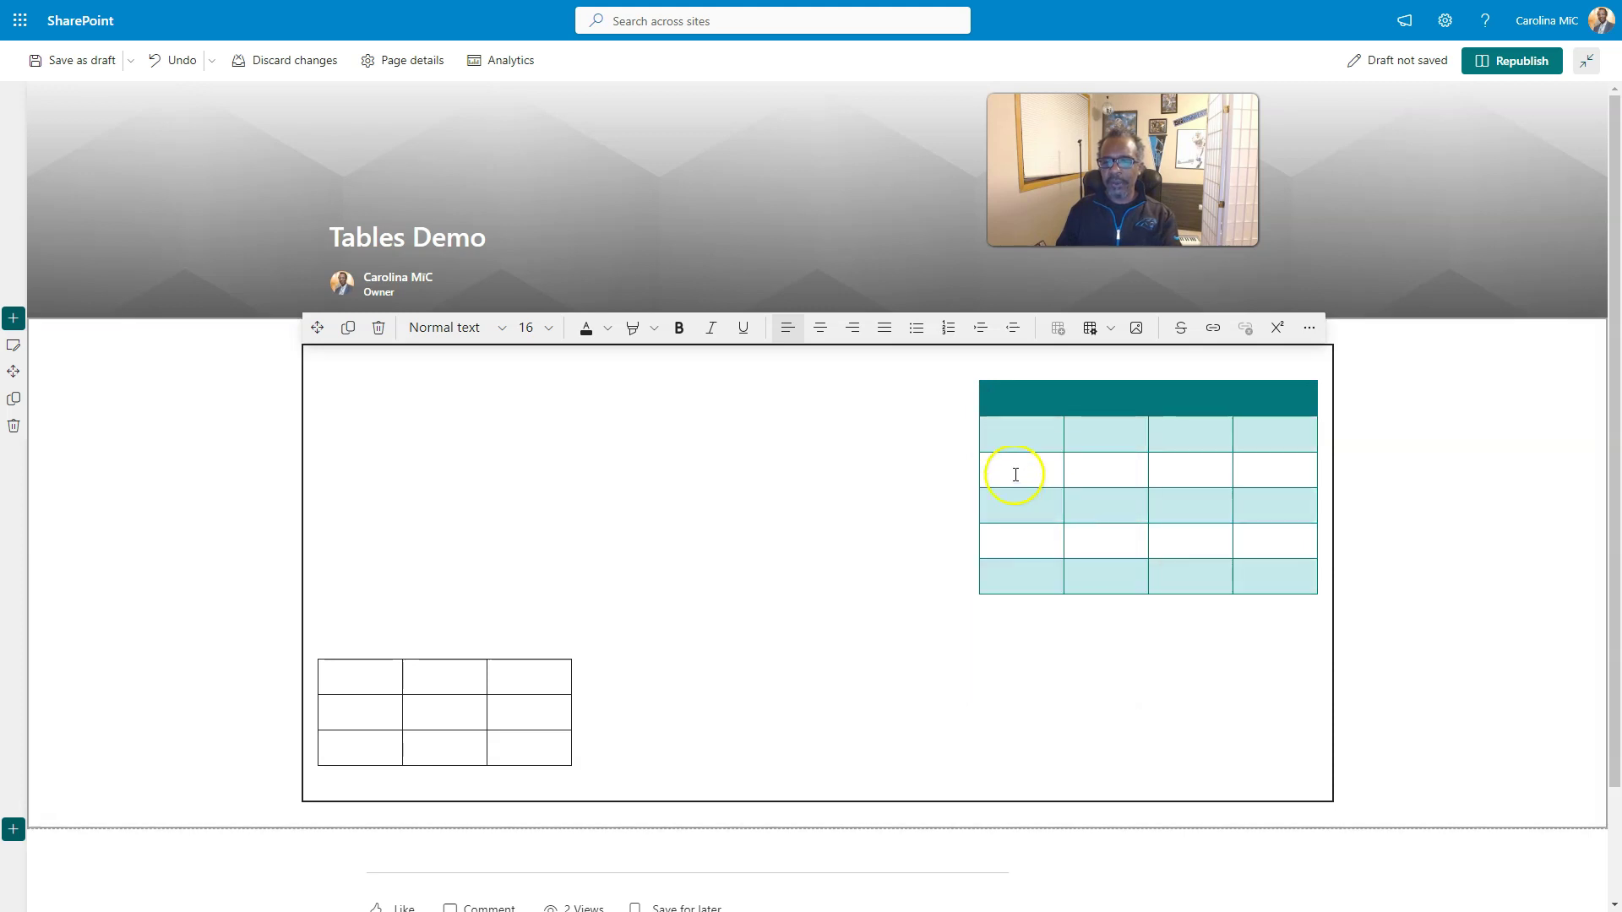
right_click(1024, 437)
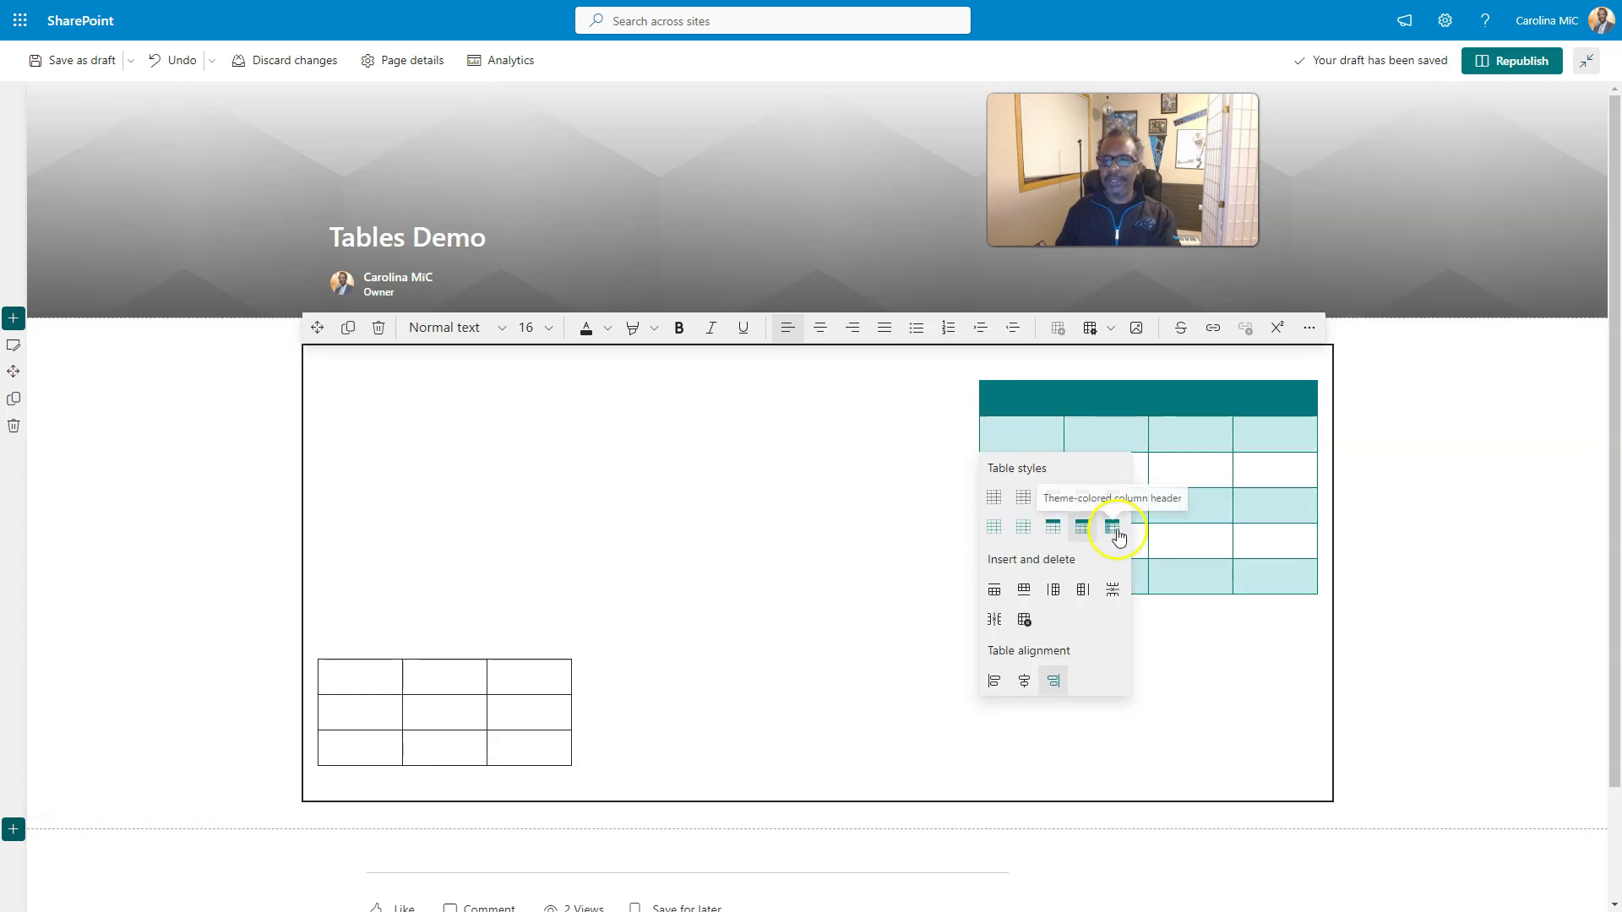
click(1116, 530)
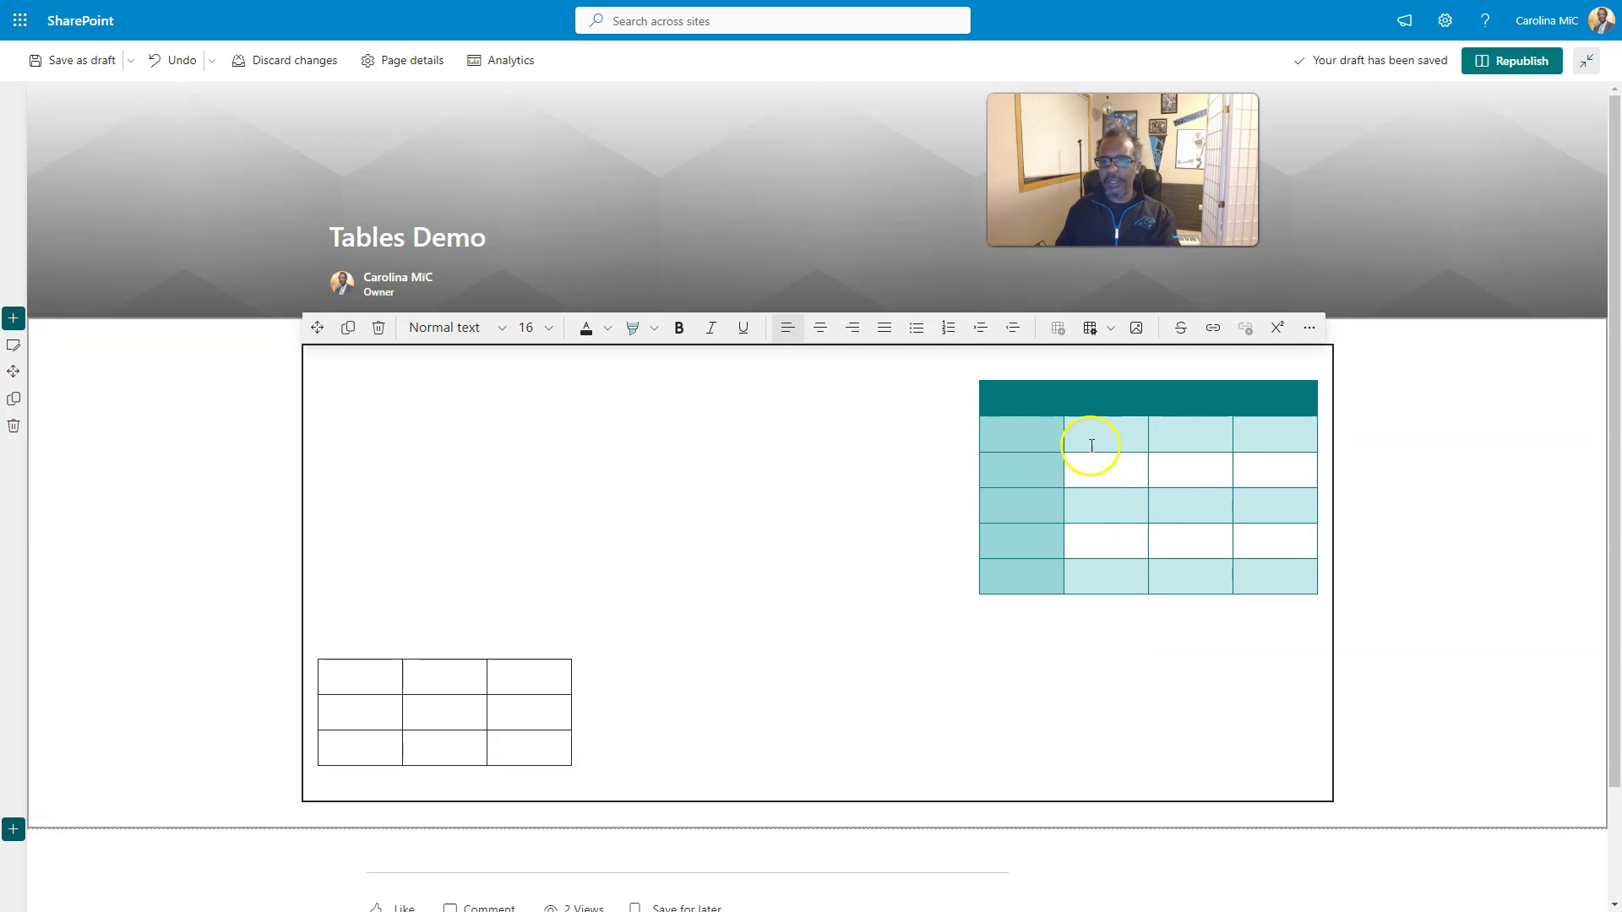
Switch the table to a black-header style with plain white body rows.
right_click(1085, 442)
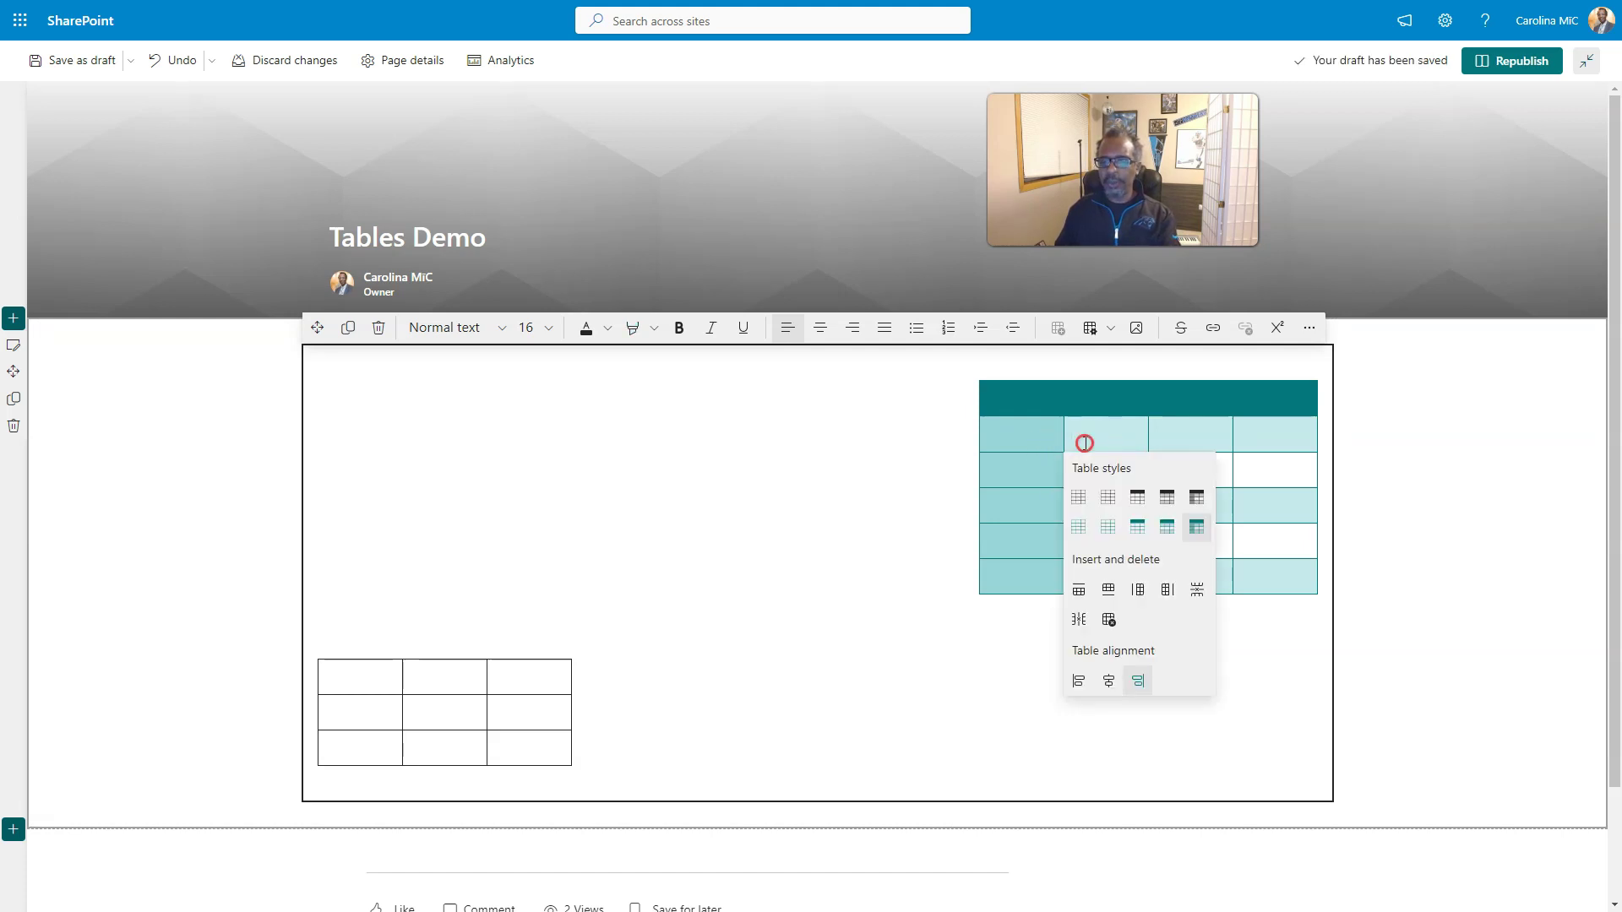
click(1195, 496)
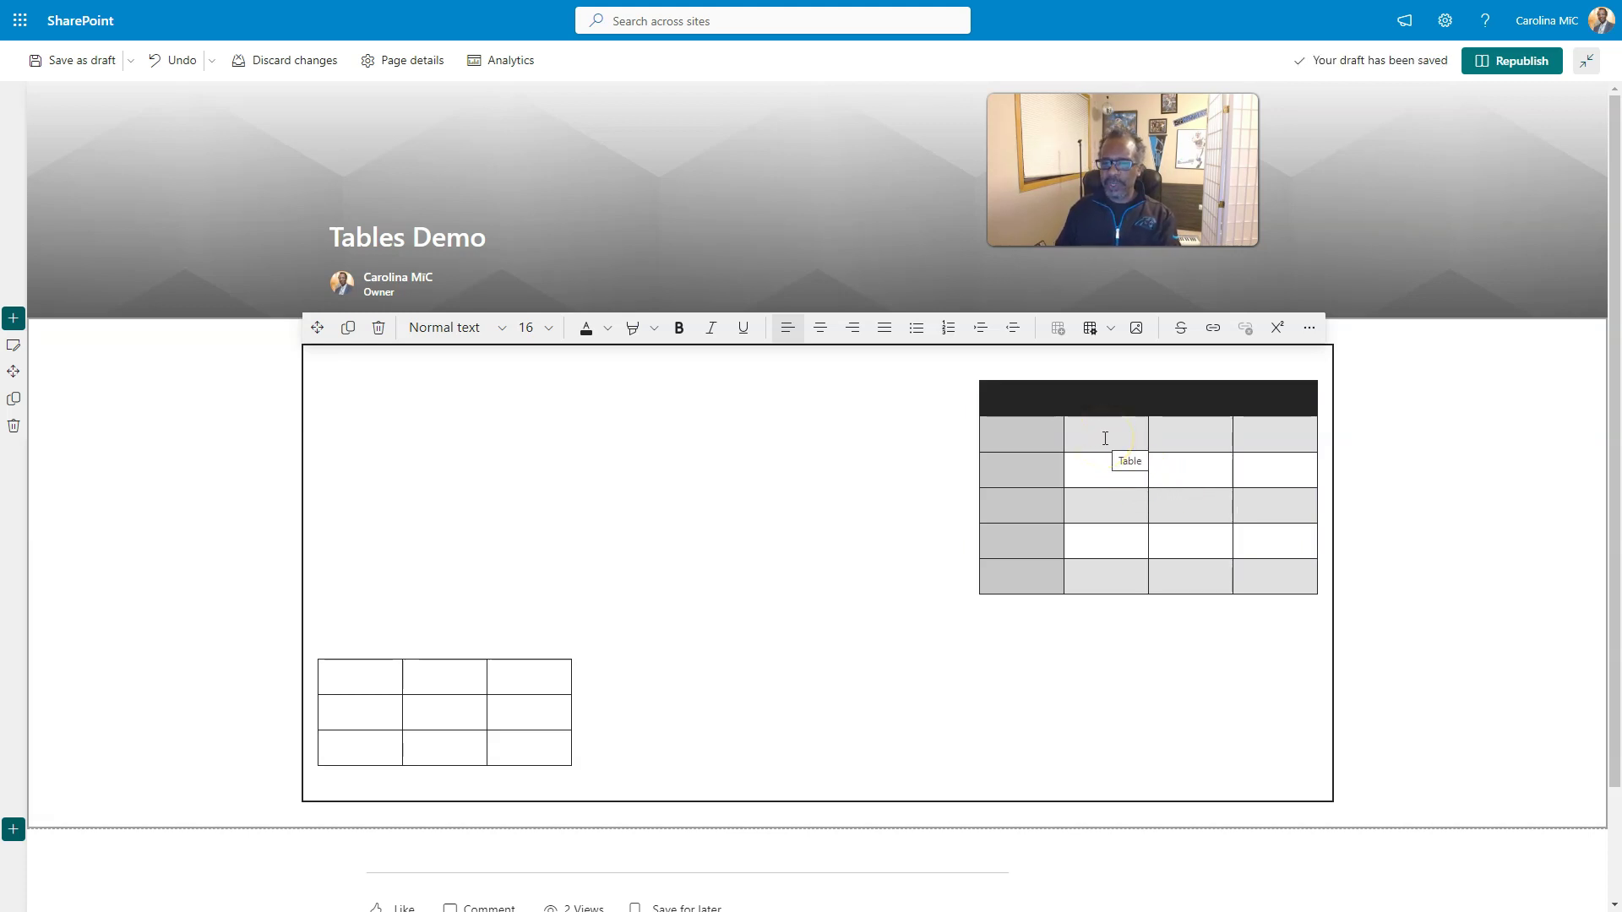
right_click(1105, 439)
click(1163, 494)
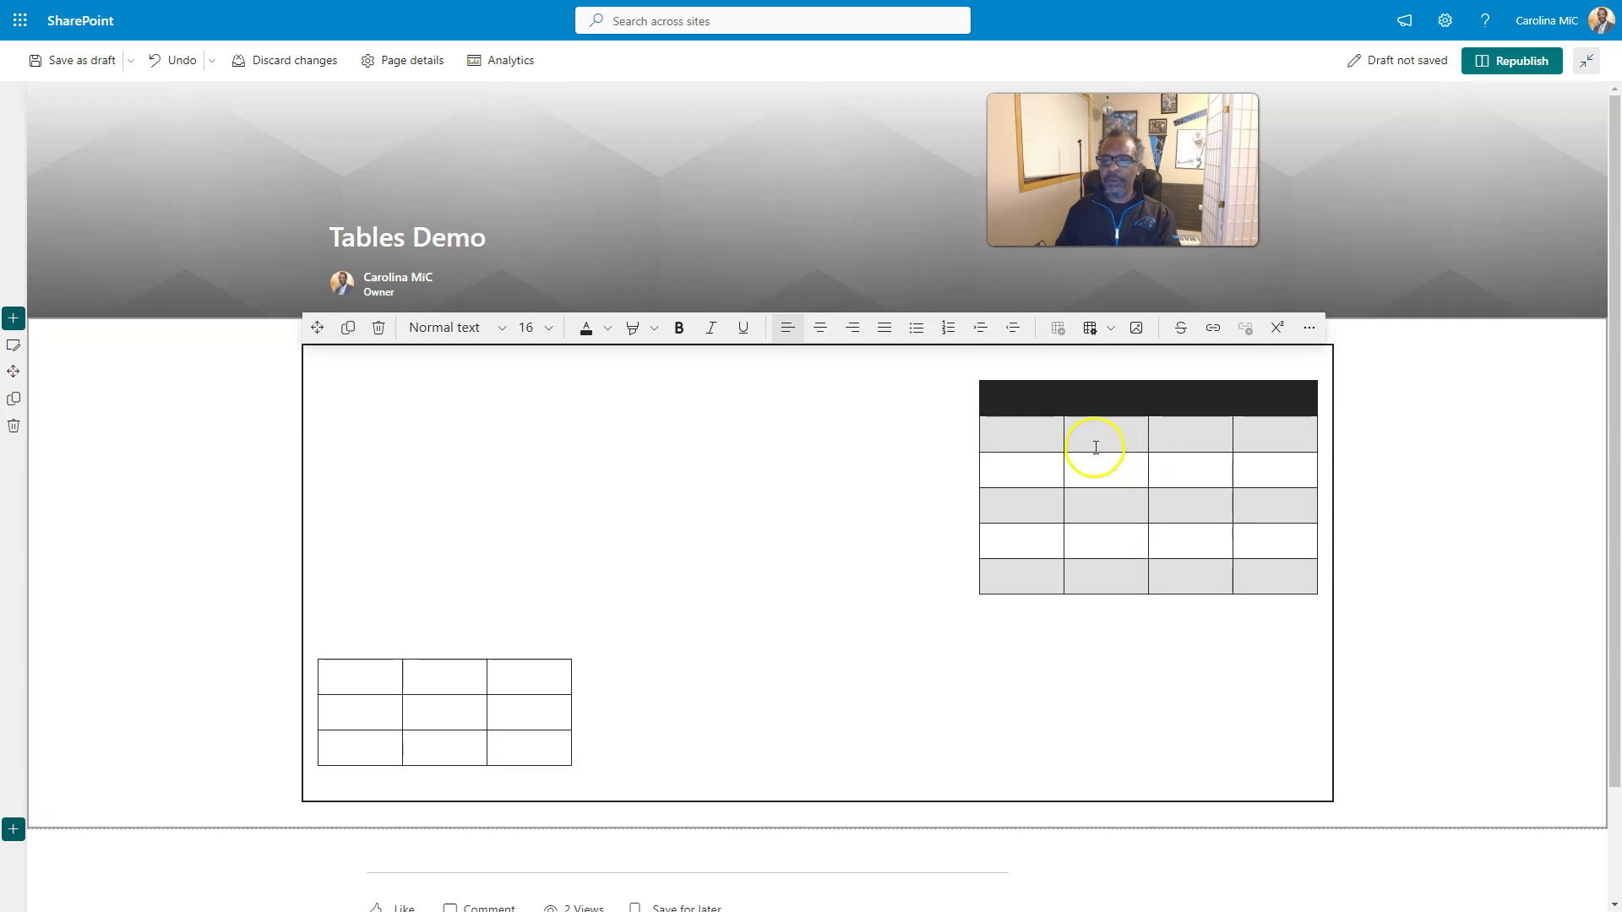
right_click(1096, 437)
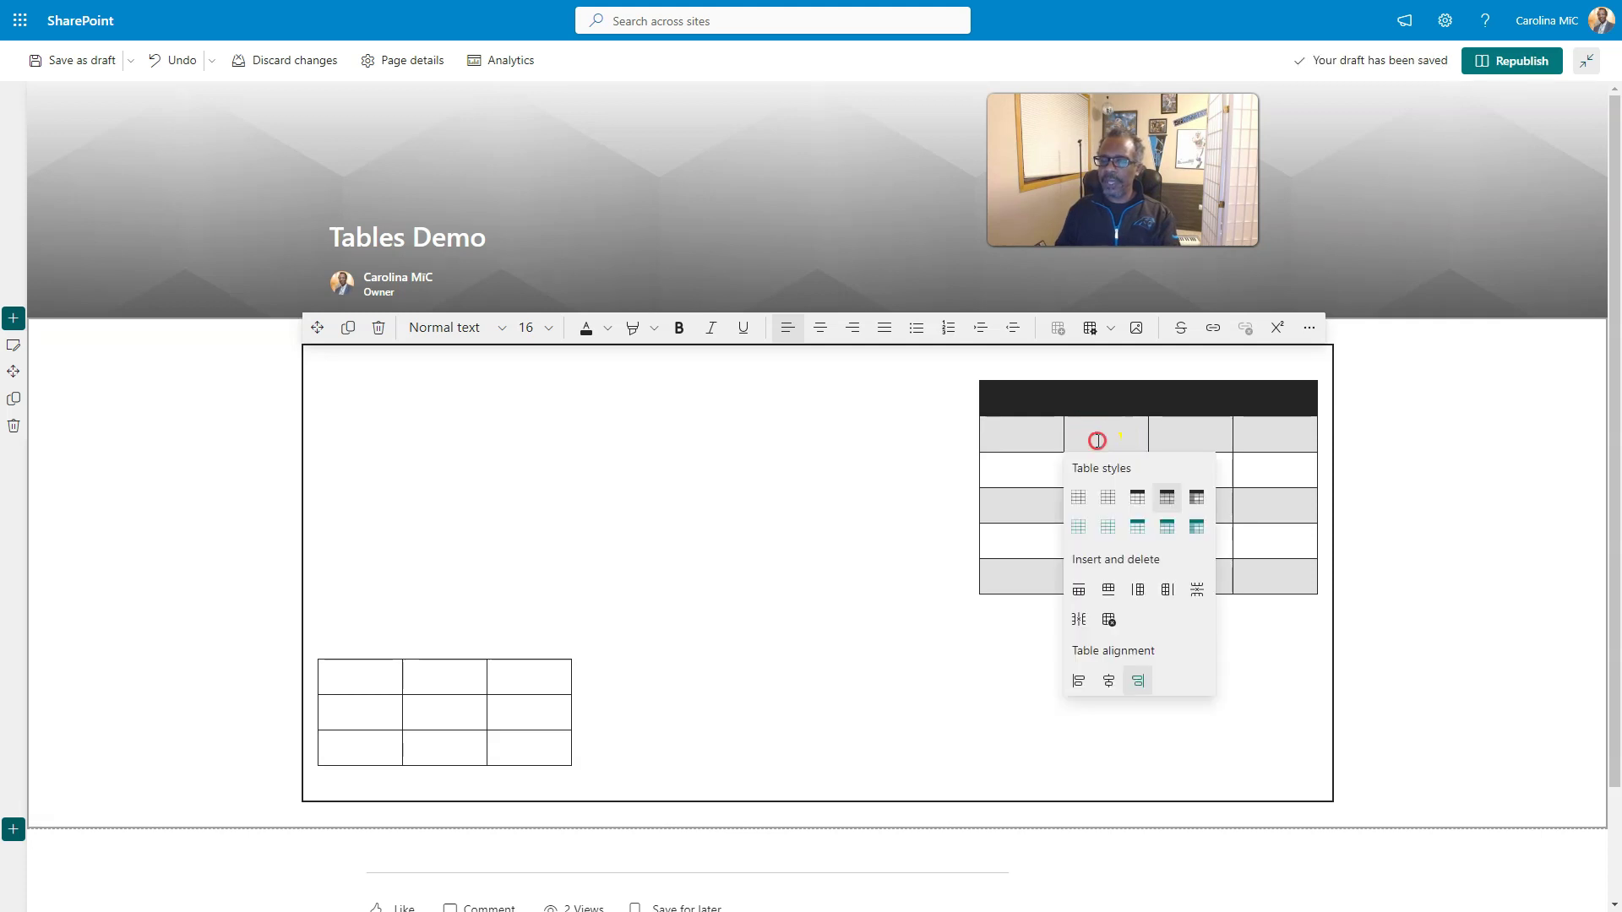
click(1138, 502)
right_click(1065, 554)
right_click(1018, 504)
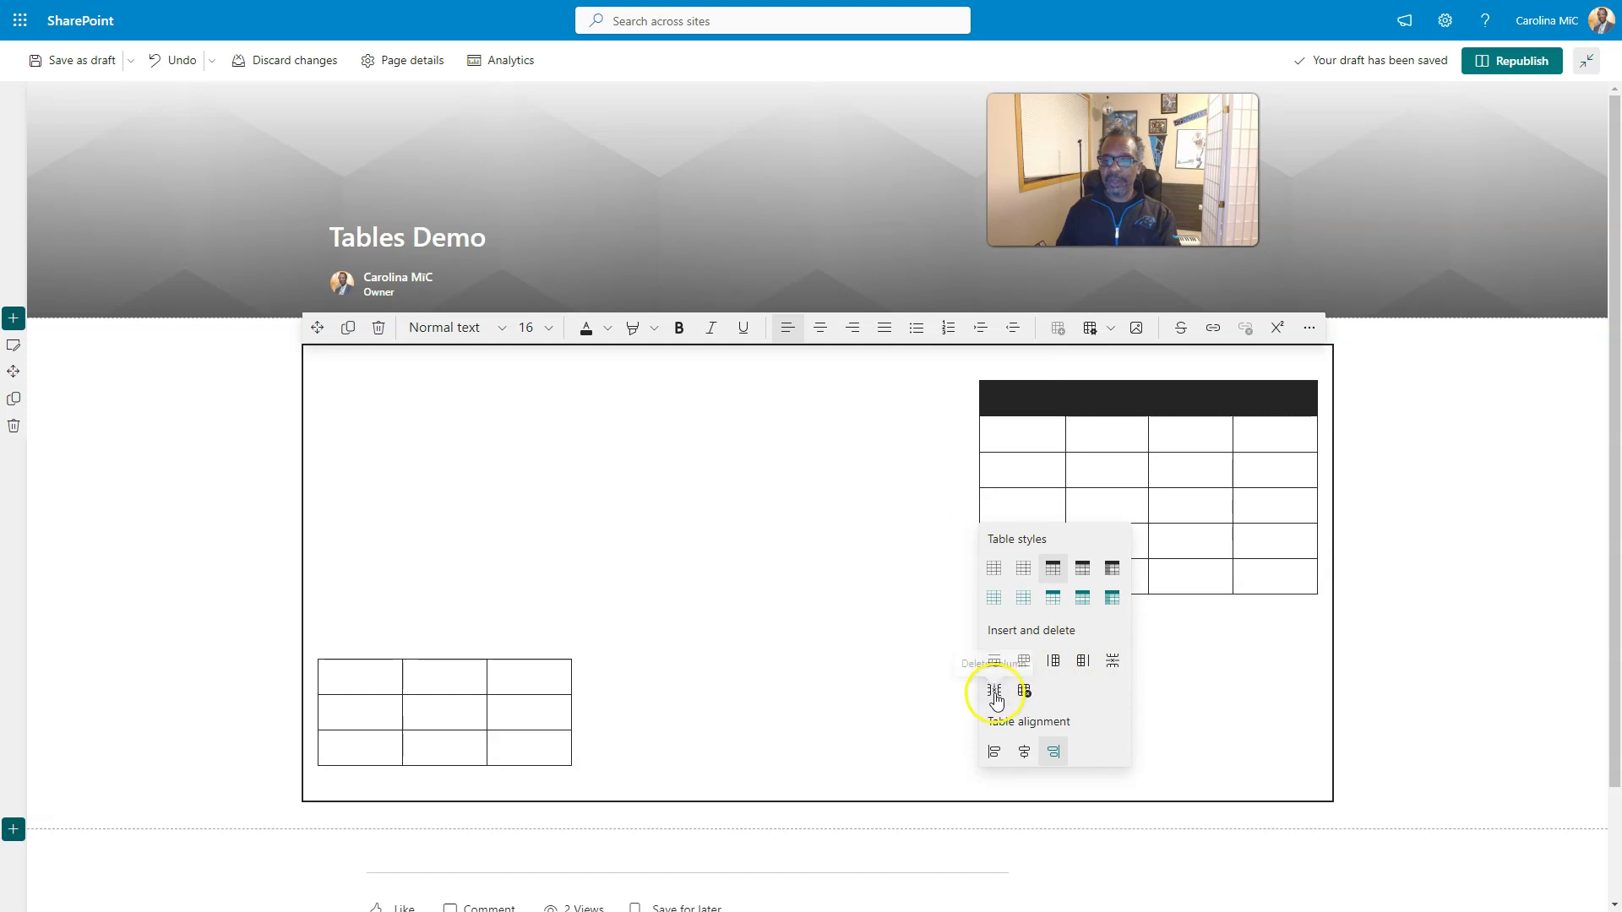
Dismiss the table options panel by clicking inside a table cell.
click(1116, 464)
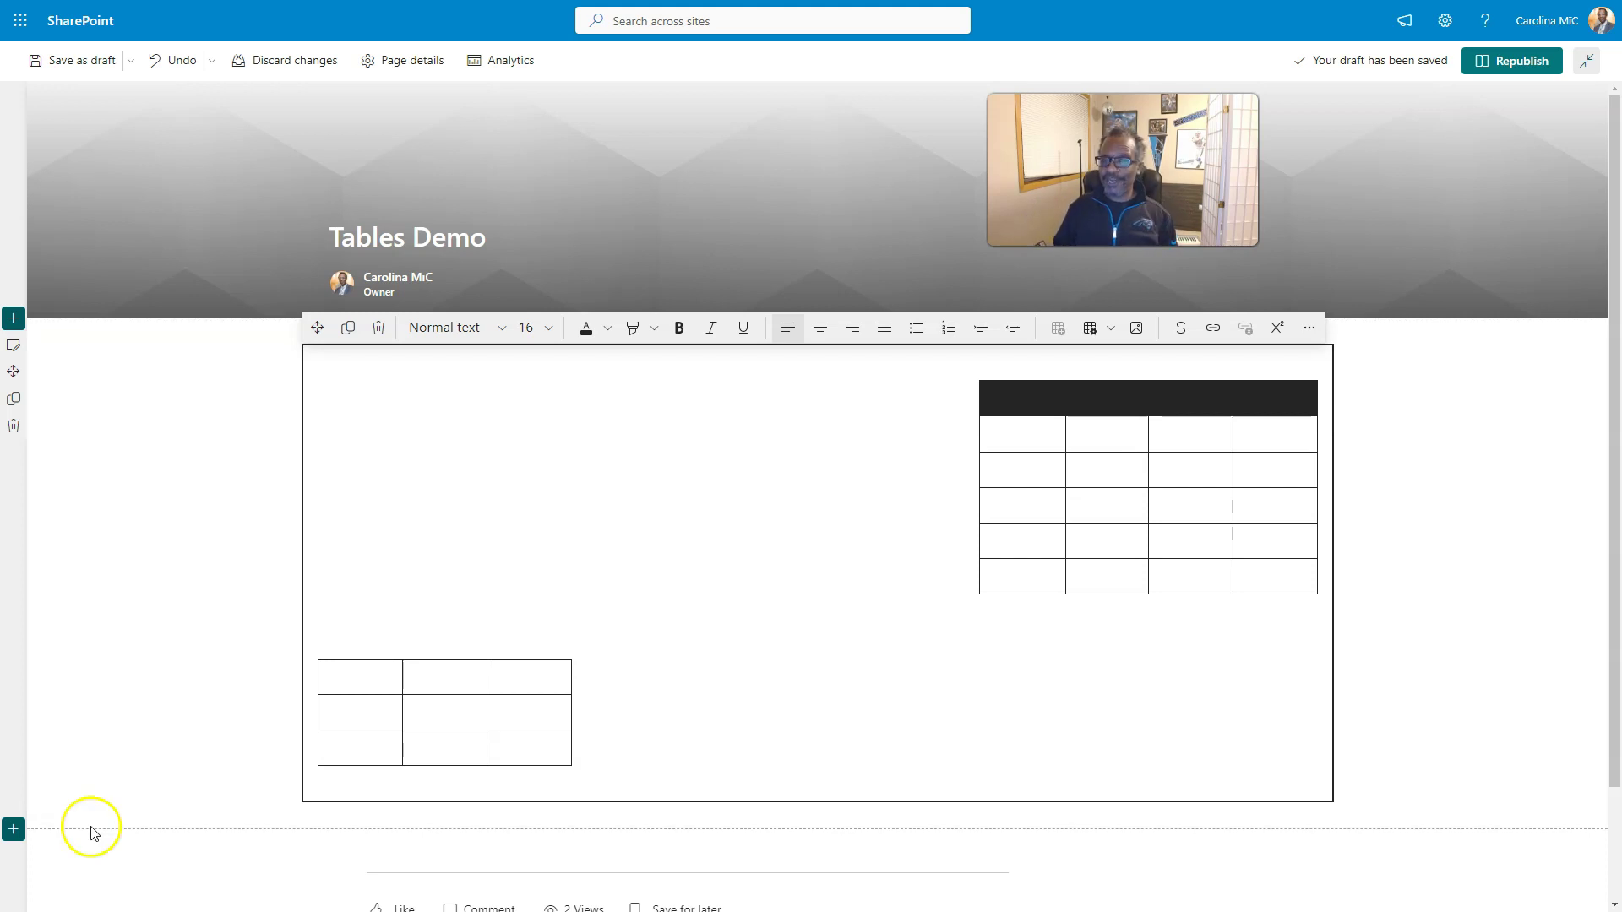
Republish the Tables Demo page with both tables.
click(1503, 58)
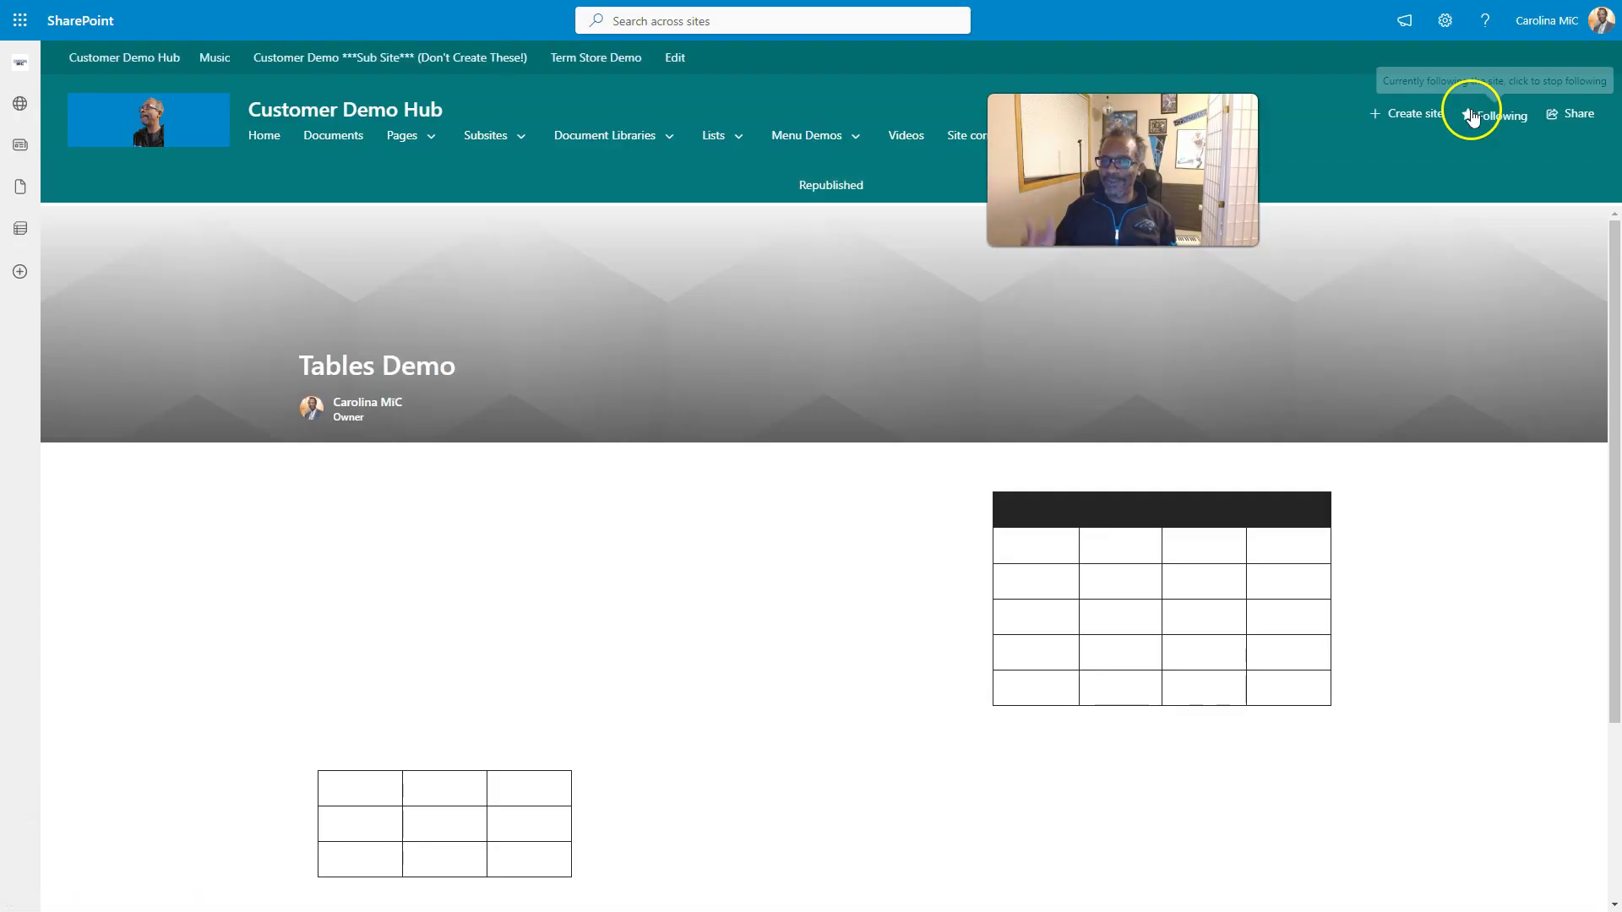